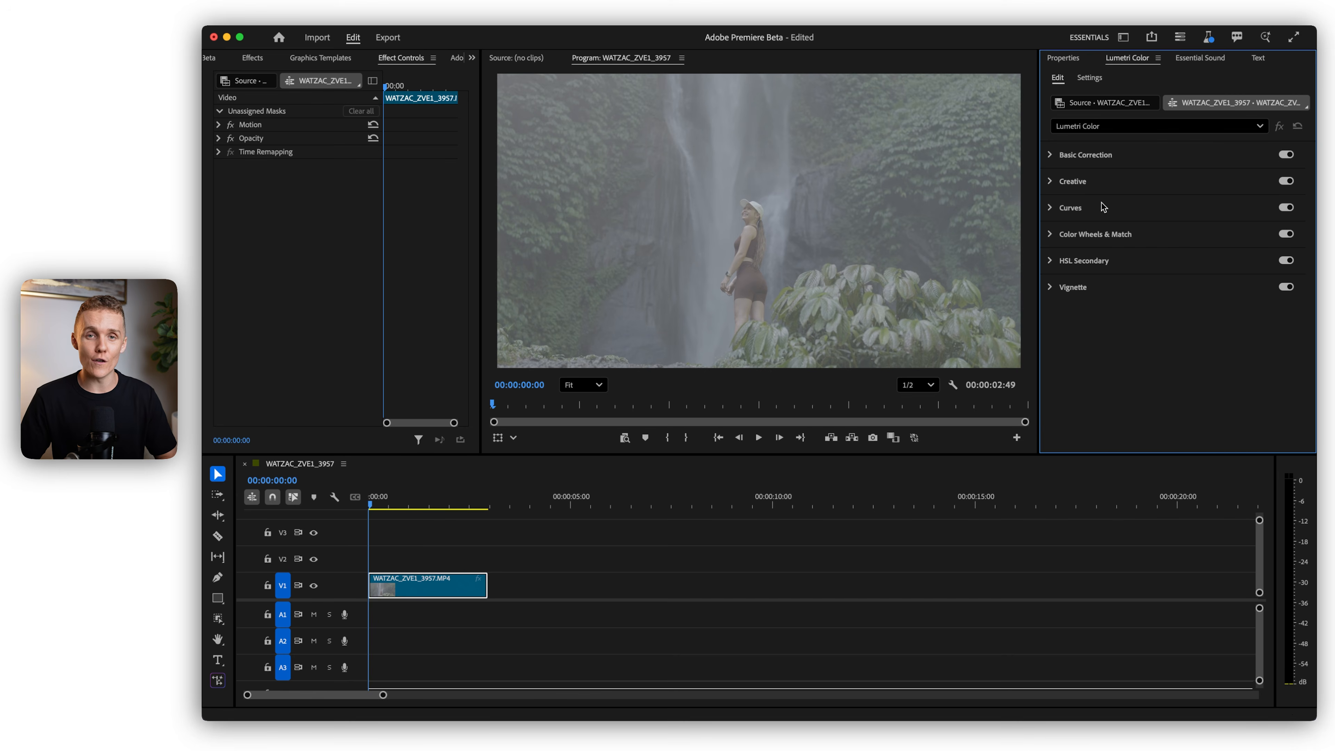
# Step: Apply the Watzac Conversion Log to Rec 709 input LUT to the waterfall clip
pyautogui.click(1087, 156)
pyautogui.click(1159, 178)
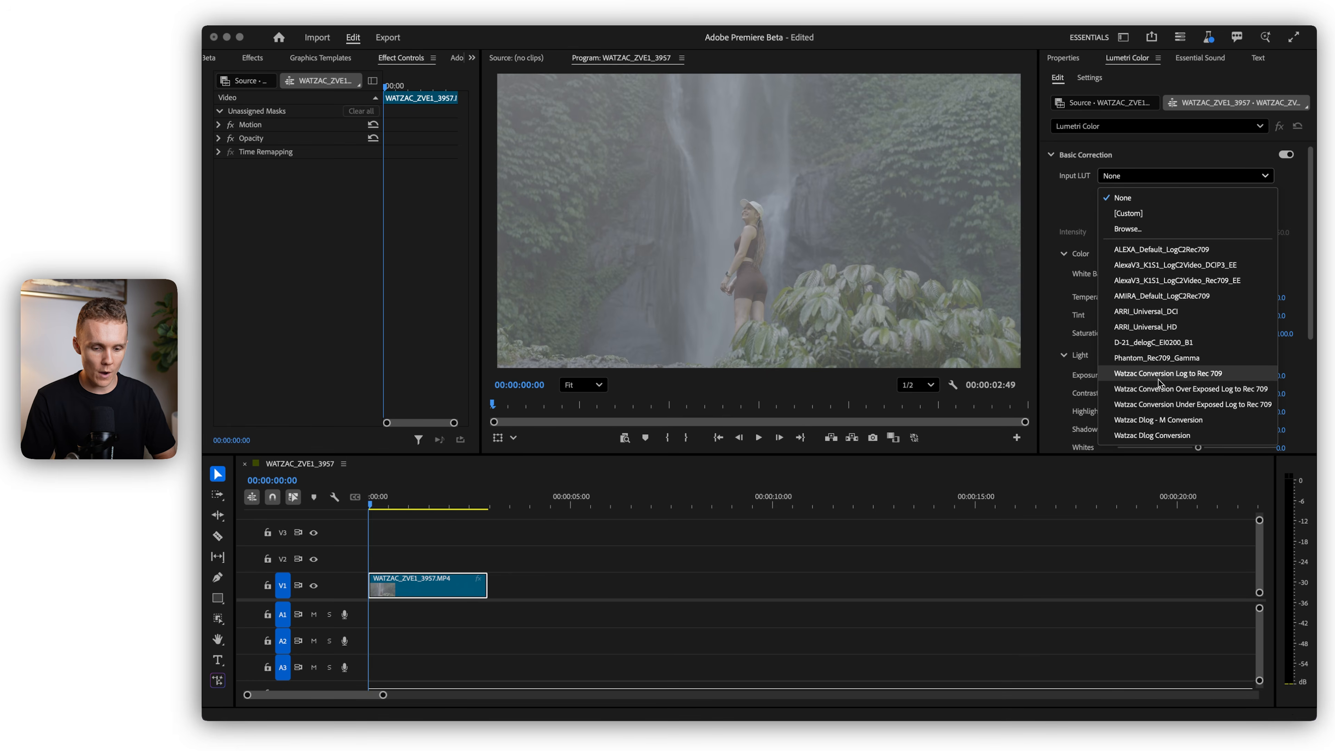
pyautogui.click(1198, 375)
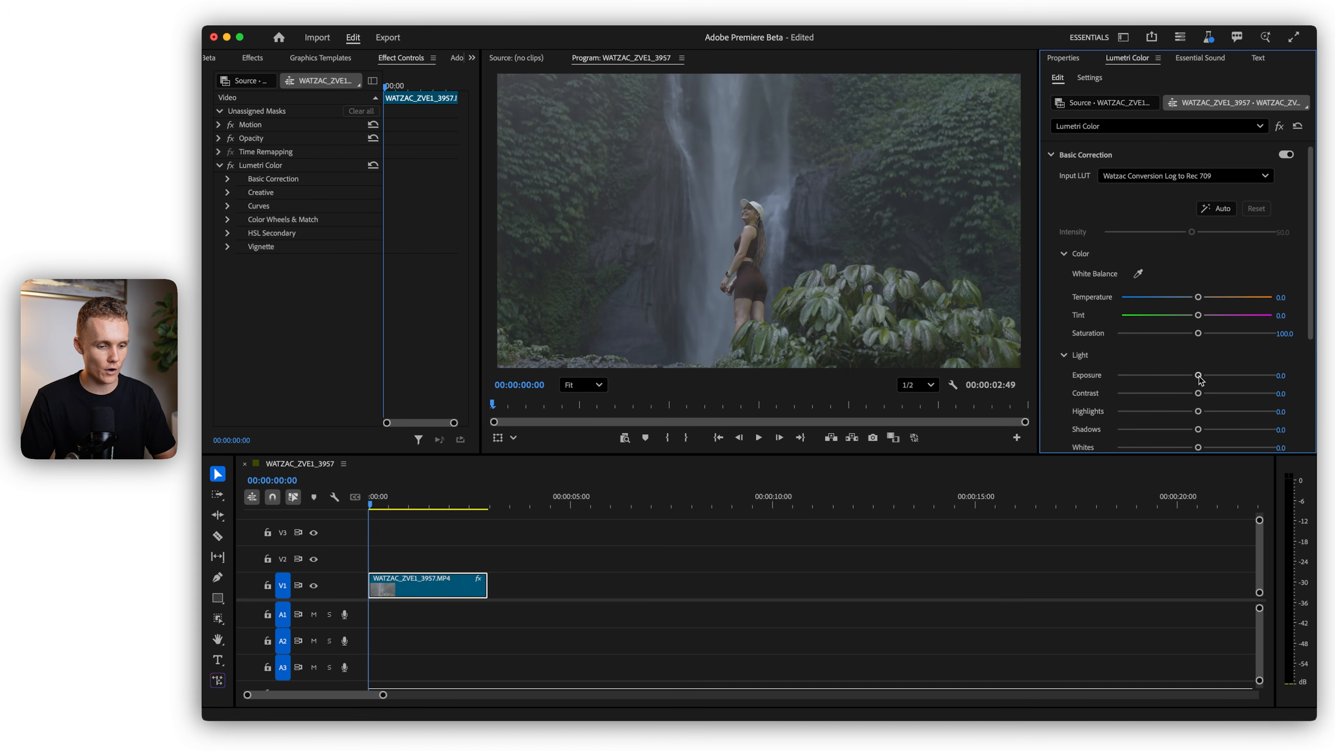
pyautogui.click(1081, 156)
# Step: Try the Watzac Jungle creative look, replace it with Watzac Moody, and raise the look's intensity
pyautogui.click(1076, 182)
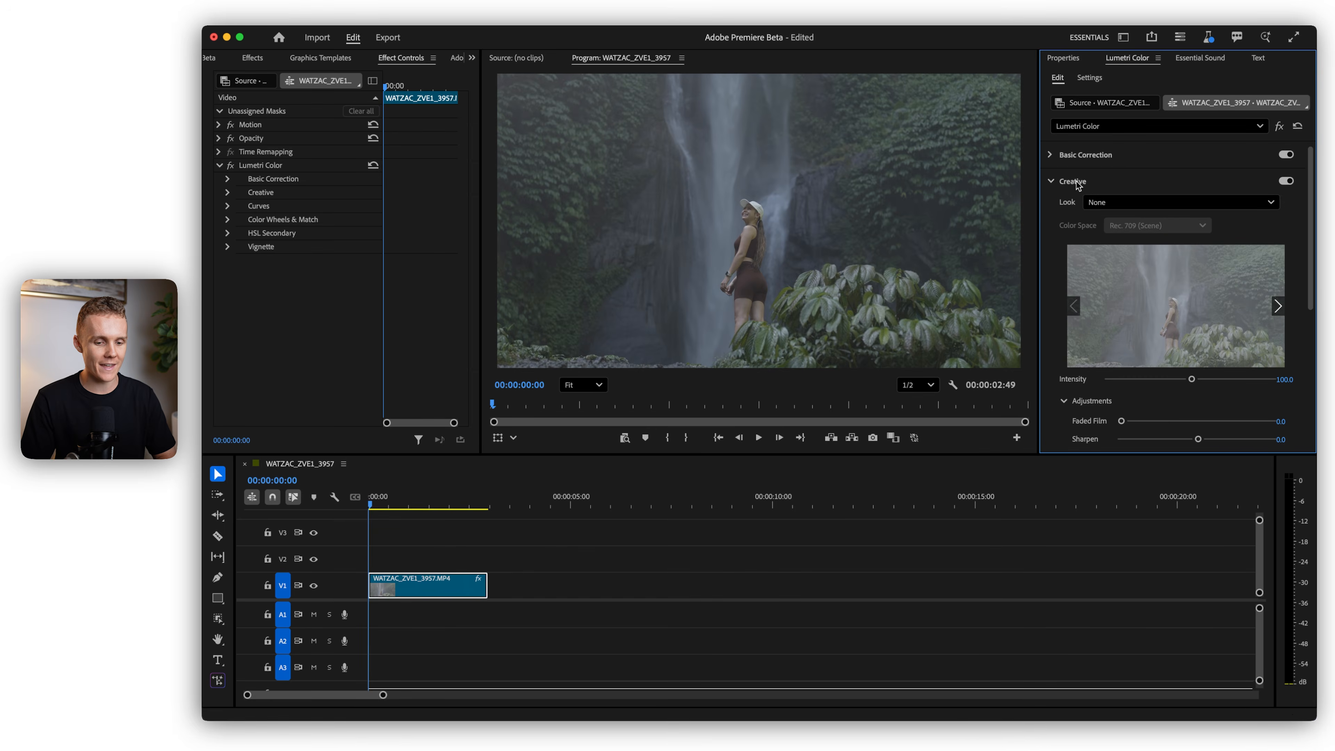
pyautogui.click(1119, 205)
pyautogui.scroll(-3, 1166, 434)
pyautogui.scroll(-5, 1166, 430)
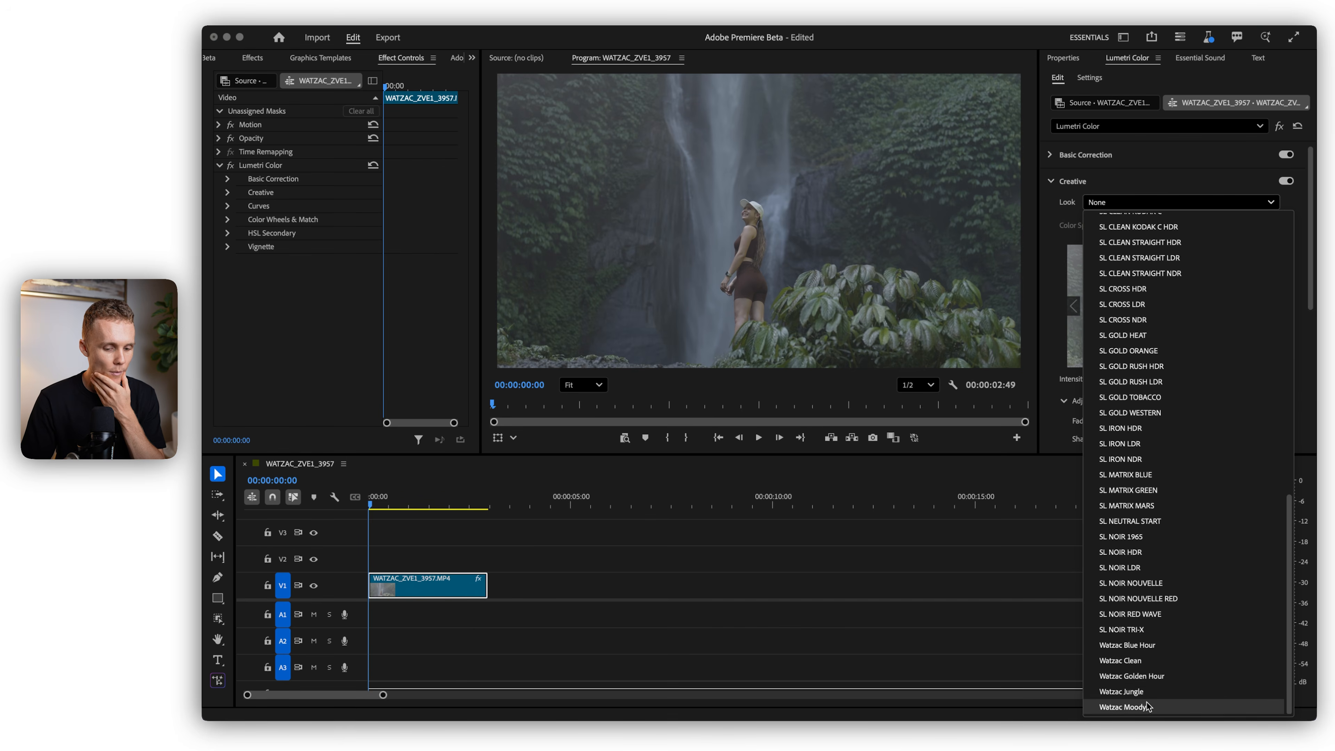
pyautogui.click(1135, 691)
pyautogui.click(1132, 203)
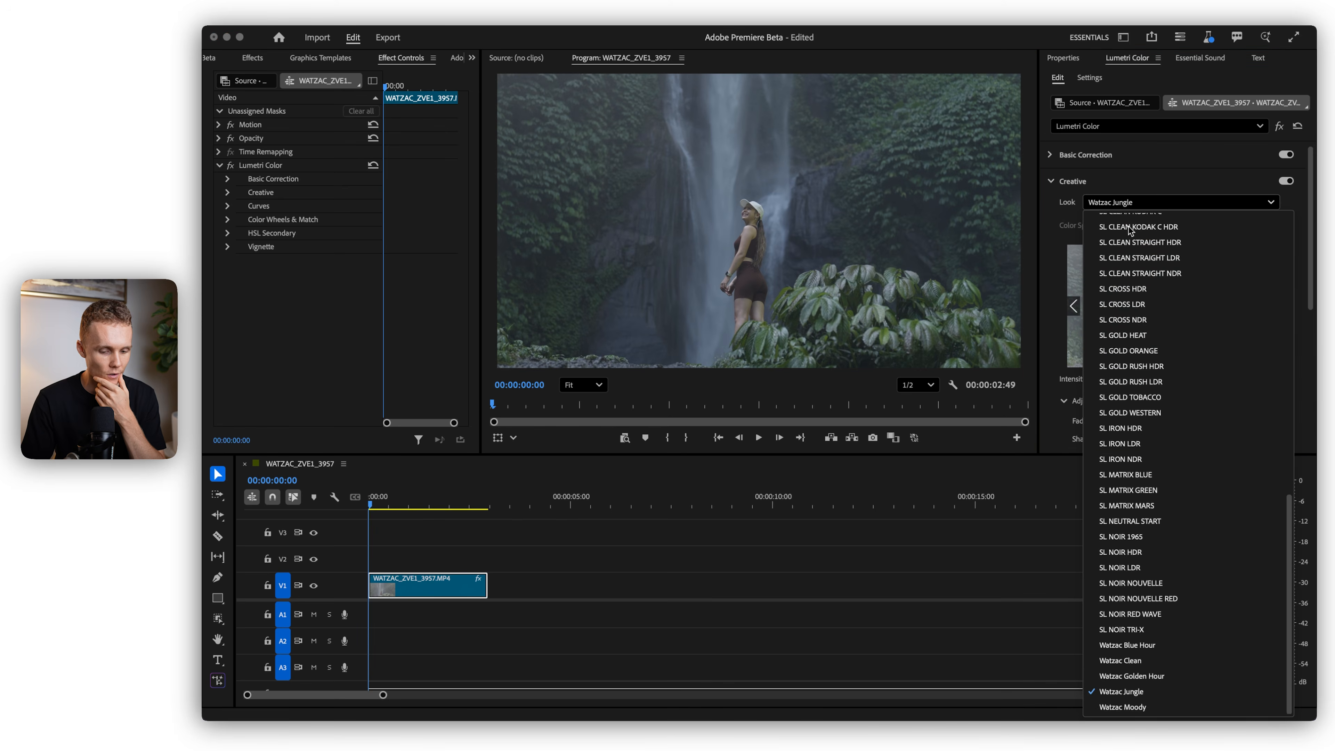
pyautogui.click(1145, 710)
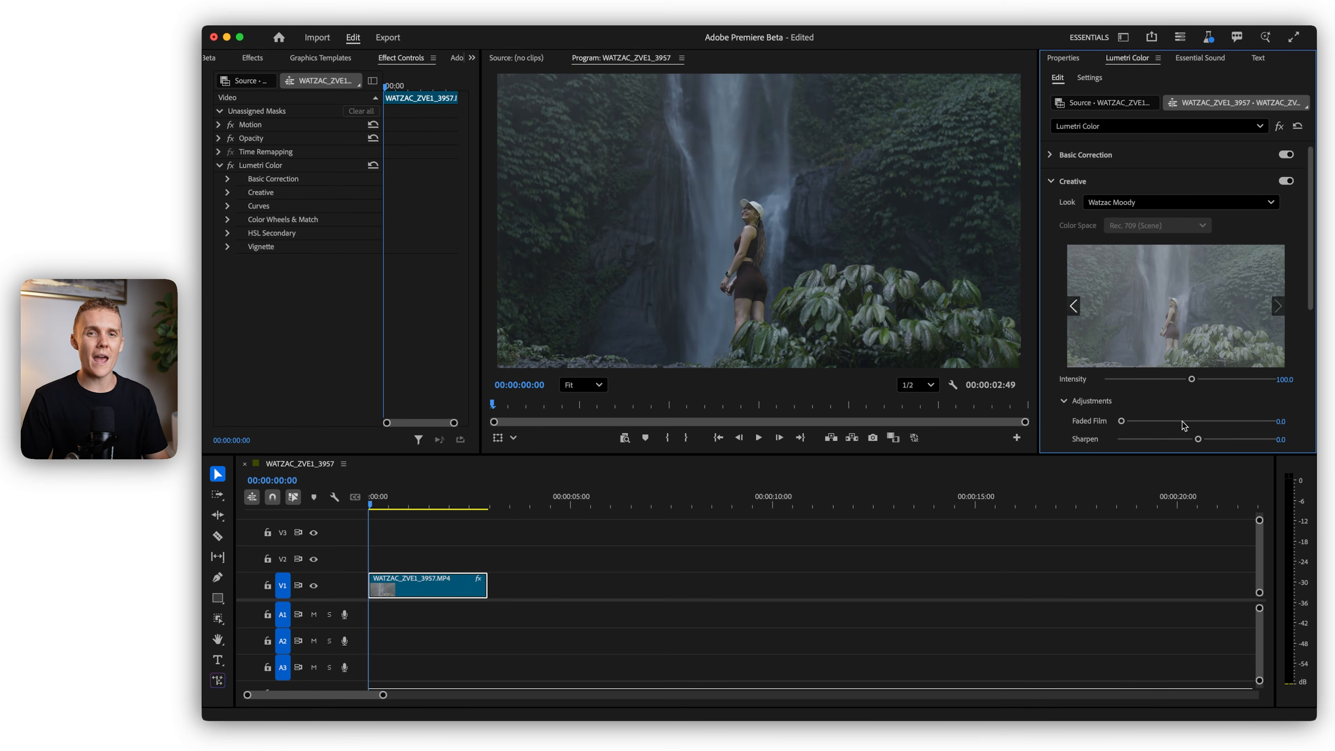
pyautogui.moveTo(1192, 381); pyautogui.dragTo(1219, 382)
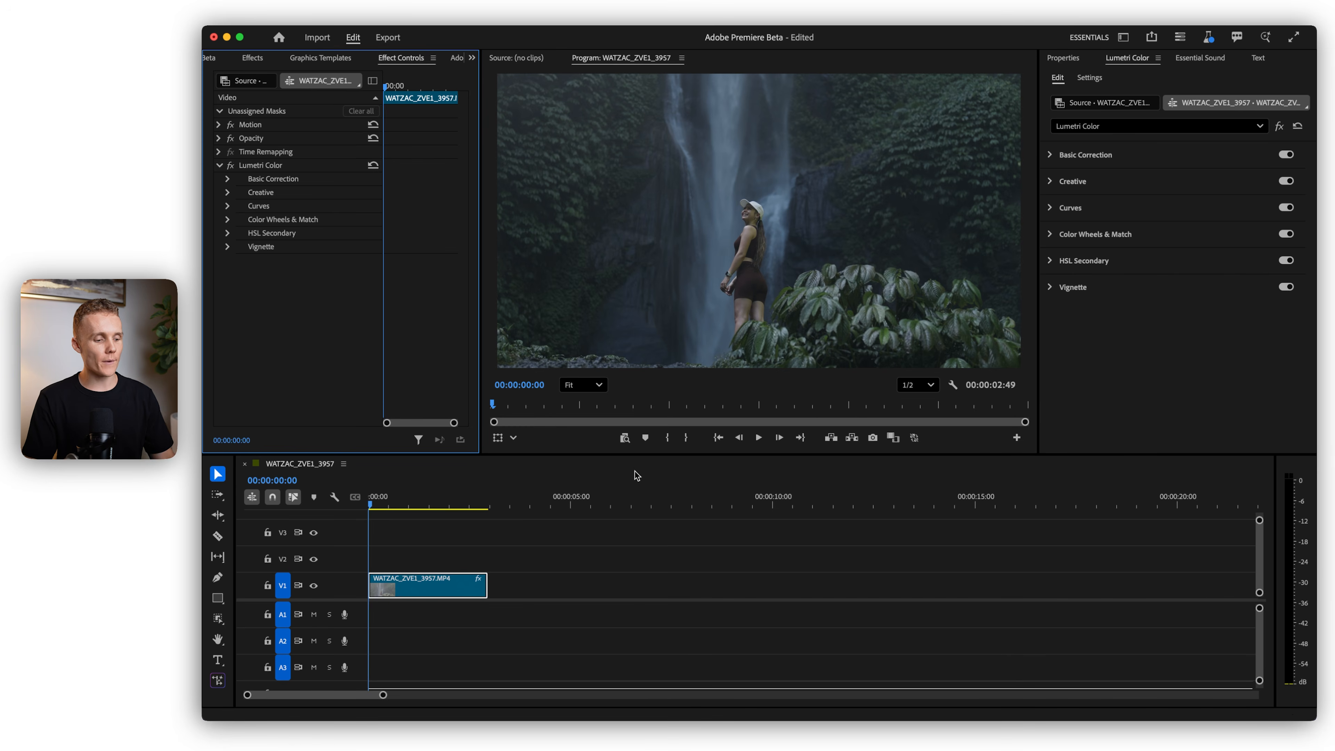
# Step: Create an object mask around the woman and track it in both directions through the whole clip
pyautogui.click(220, 620)
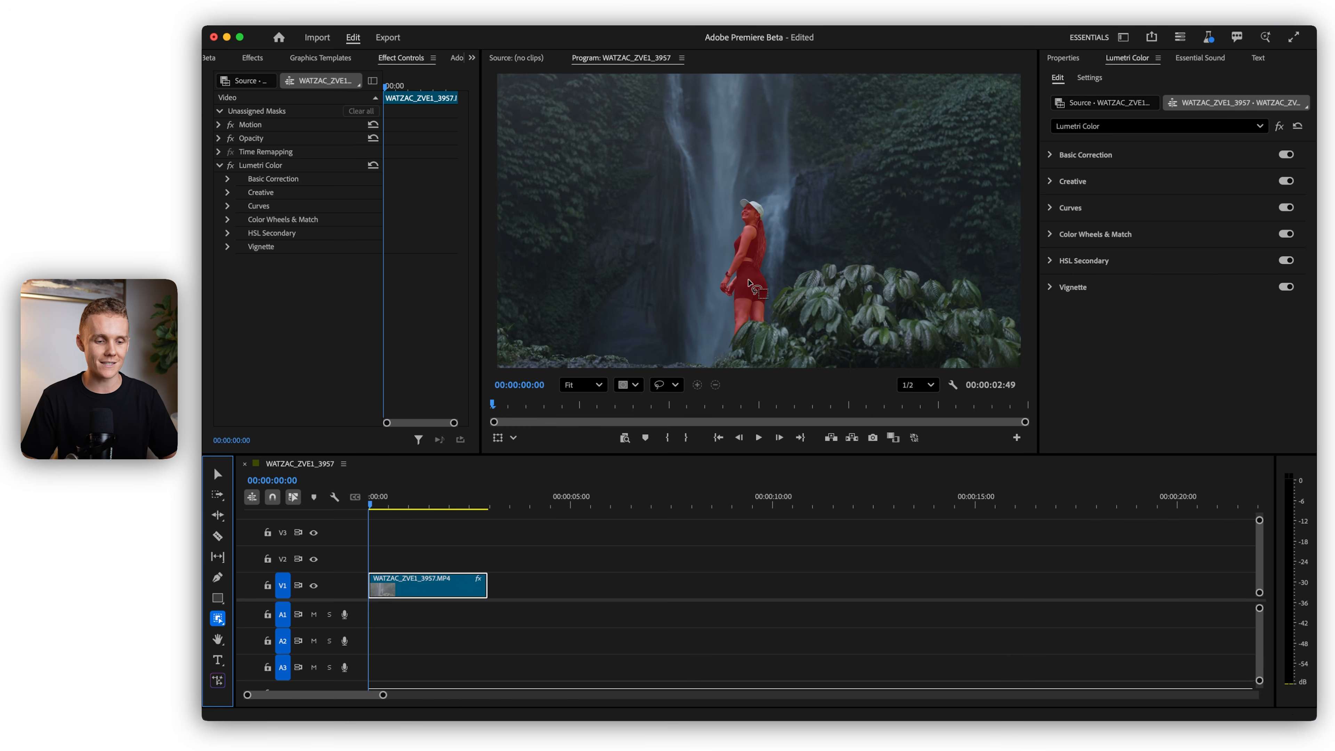
pyautogui.click(751, 284)
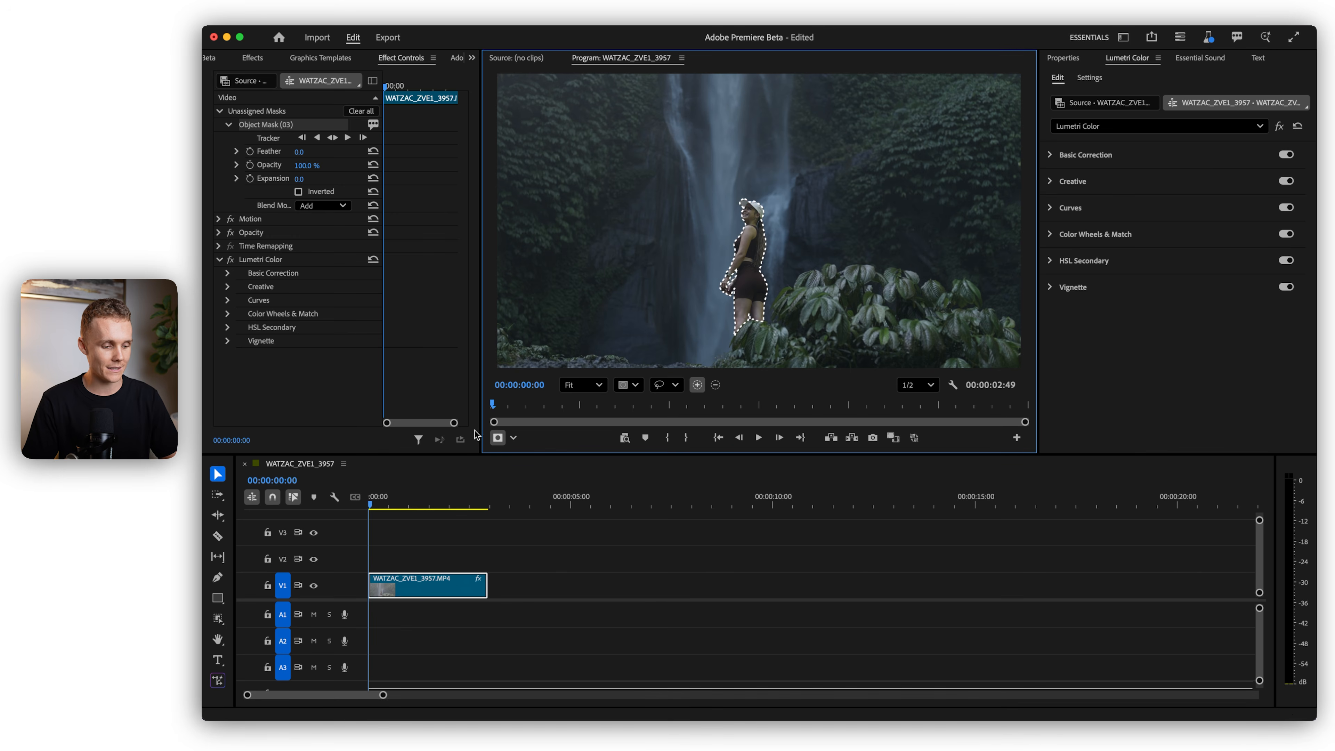
pyautogui.click(367, 507)
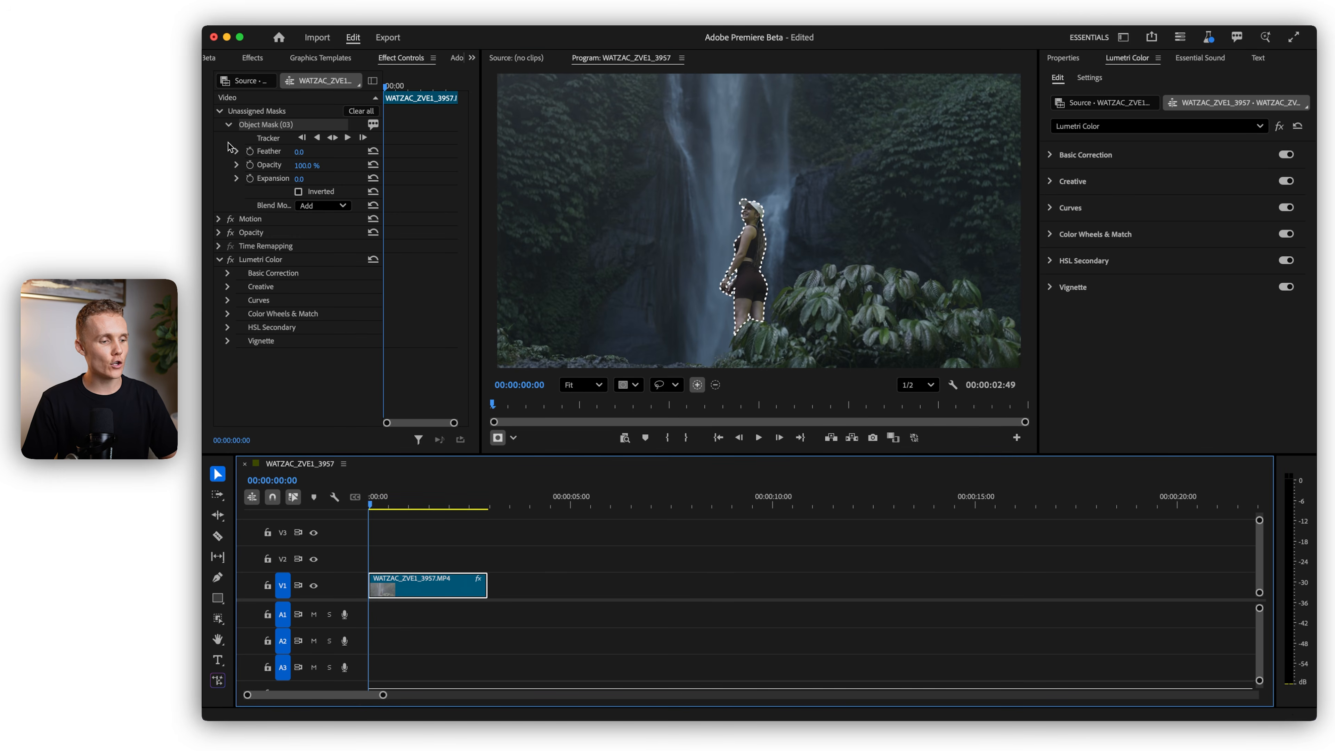
pyautogui.click(333, 138)
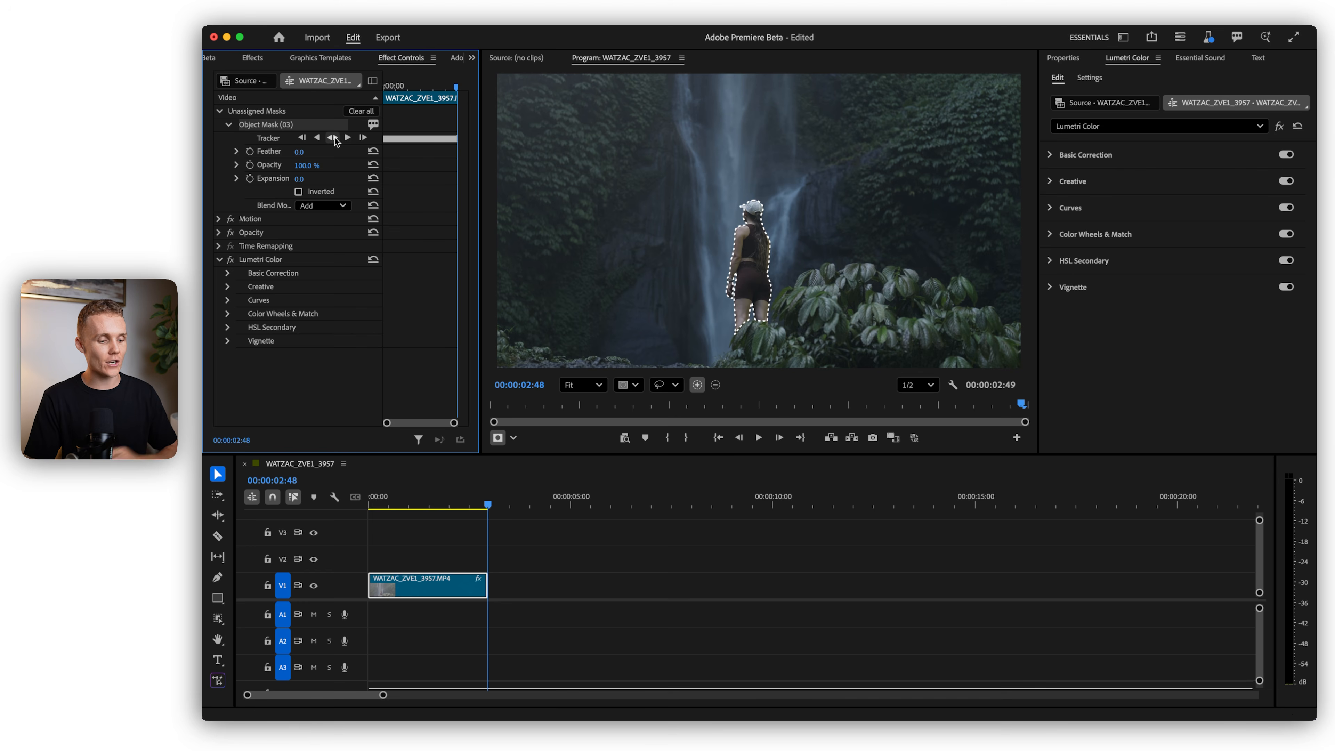
pyautogui.click(489, 506)
pyautogui.moveTo(489, 506); pyautogui.dragTo(331, 523)
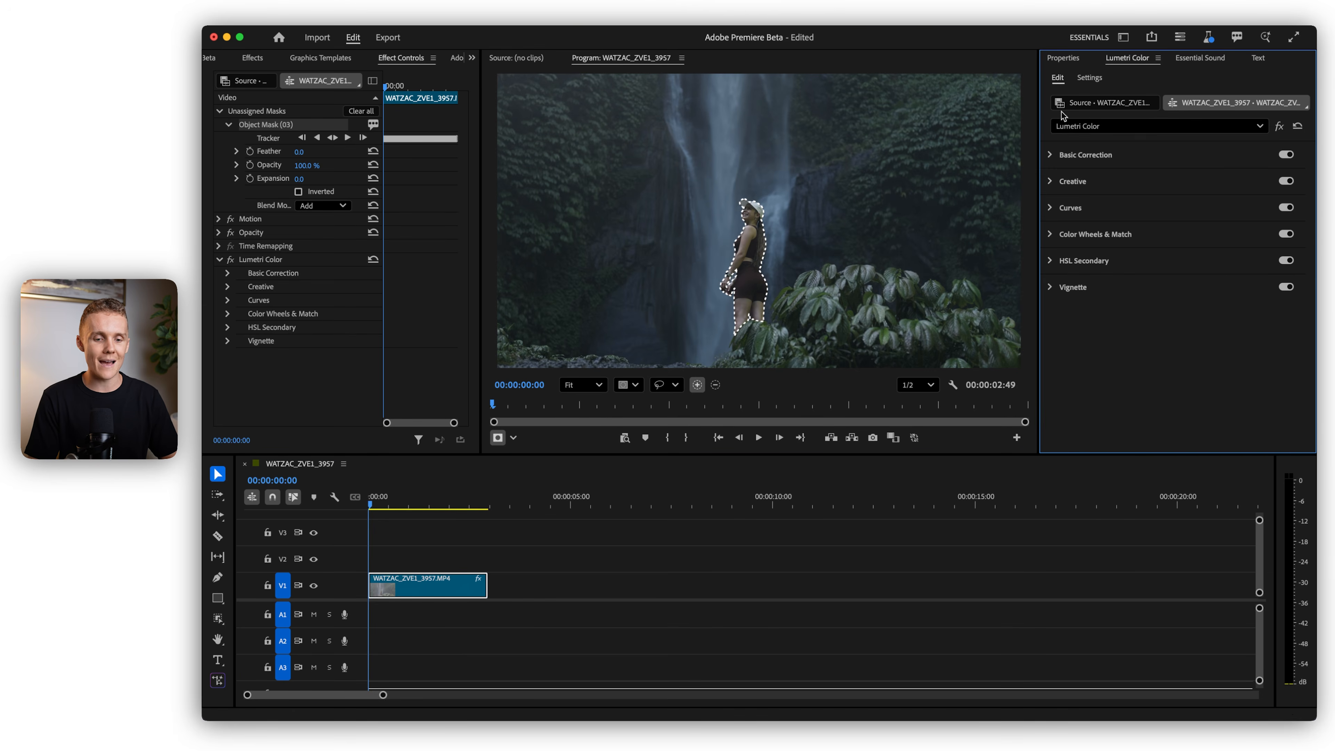
# Step: Add a second Lumetri Color effect to the clip and assign the woman's object mask to it
pyautogui.click(1111, 127)
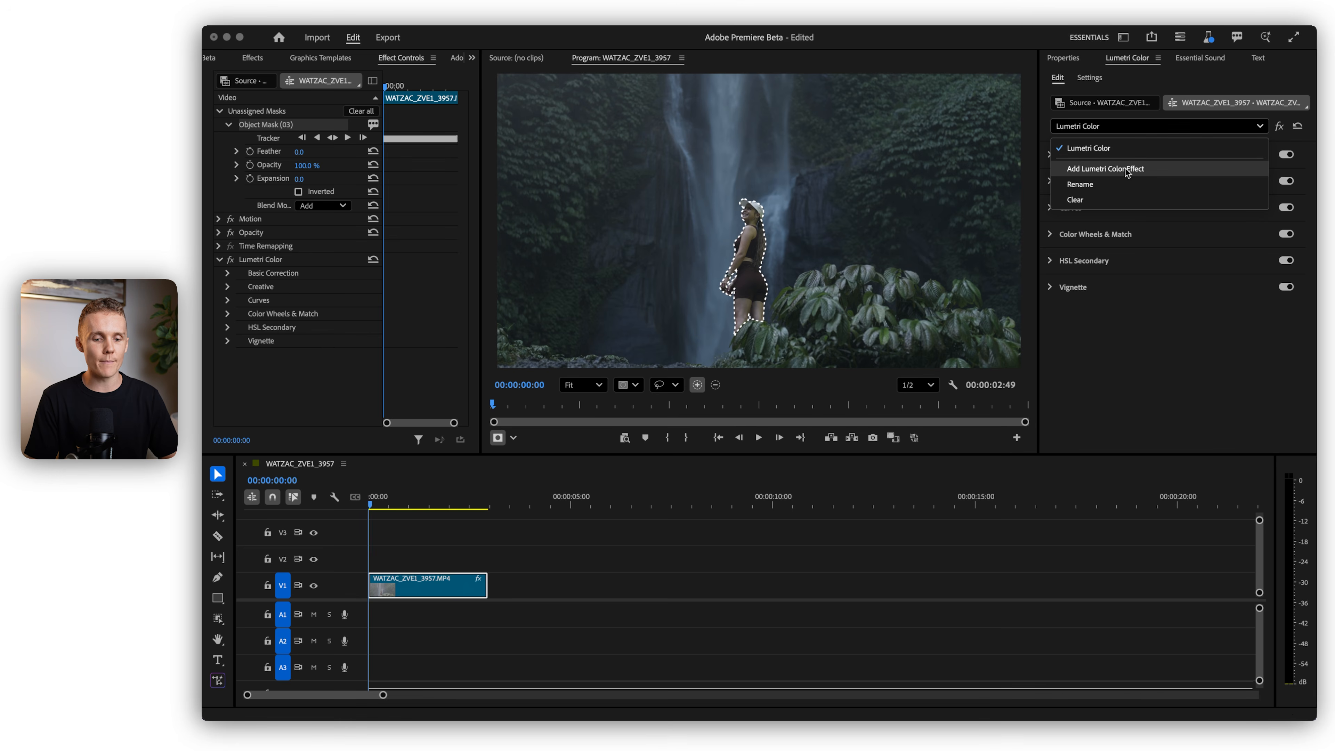
pyautogui.click(1153, 170)
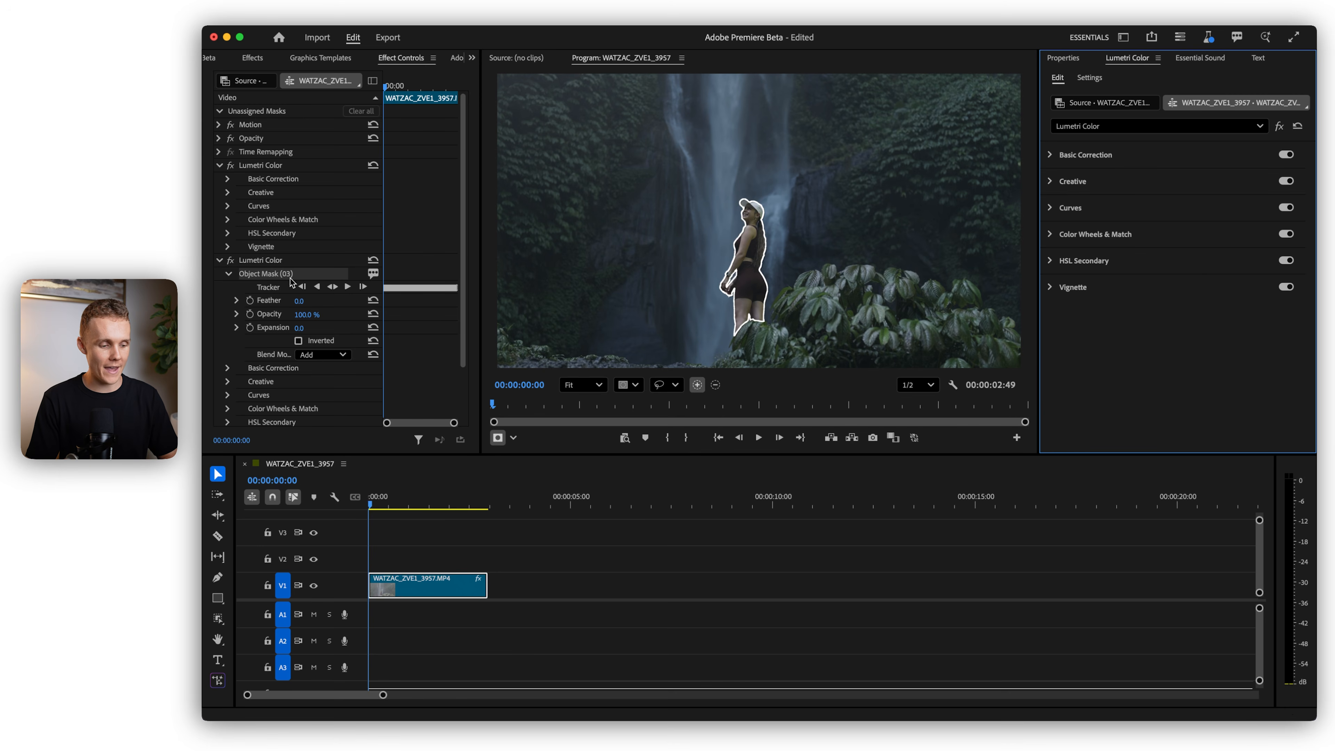
# Step: Key the woman's skin tone in HSL Secondary with a sample from her face, choose red, and turn on the Color/Gray preview
pyautogui.scroll(4, 751, 243)
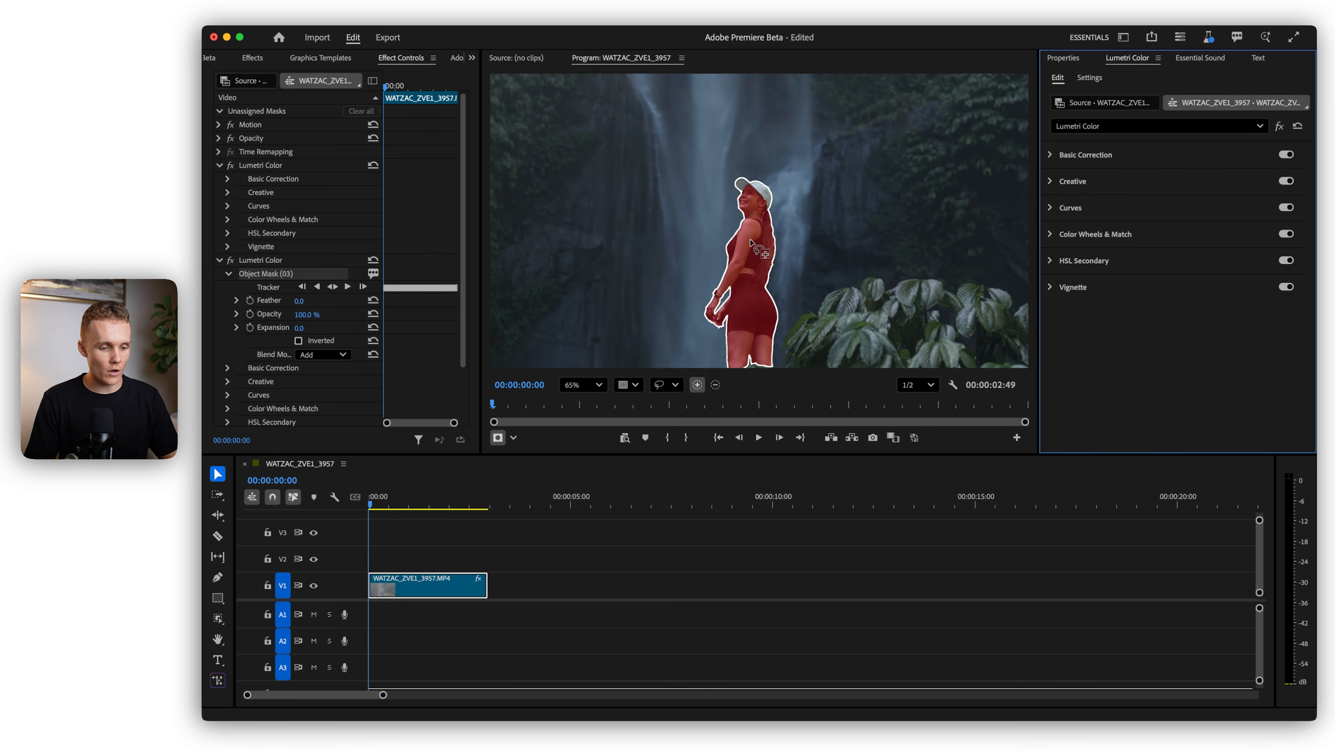
pyautogui.click(220, 477)
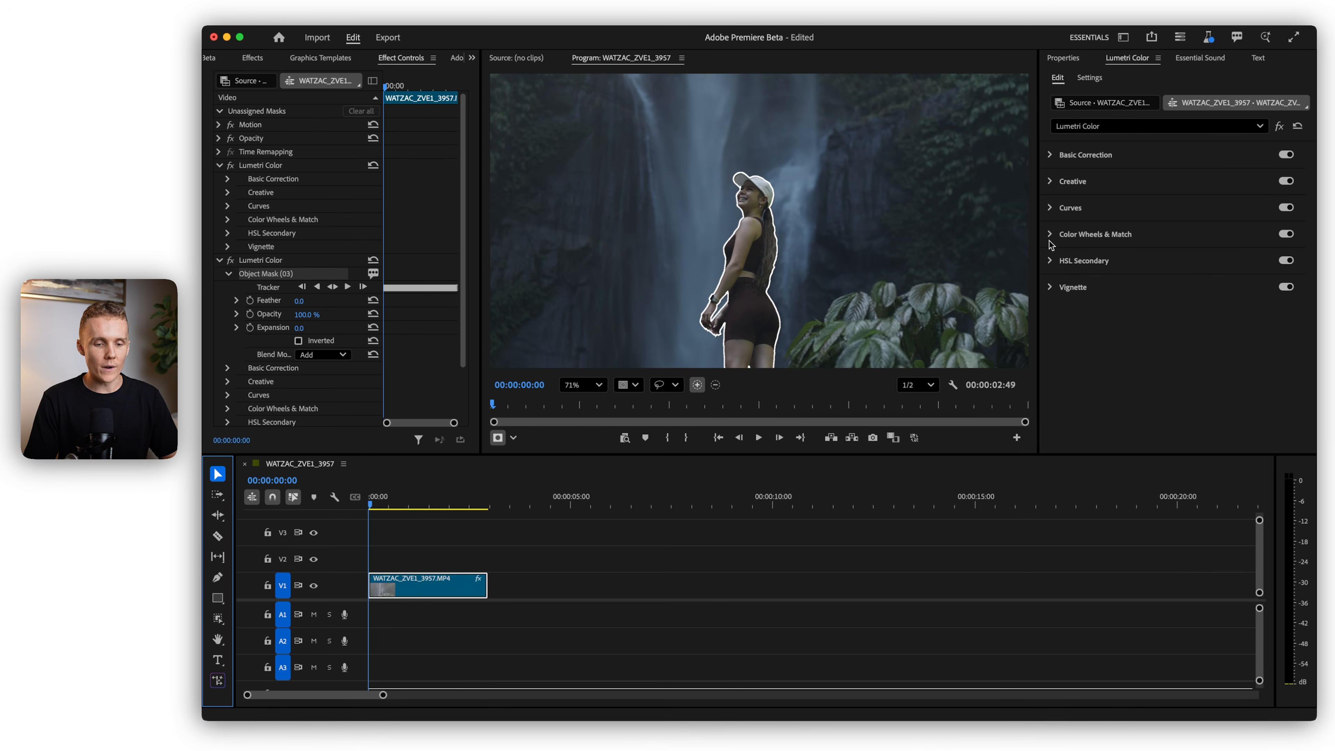
pyautogui.scroll(2, 772, 239)
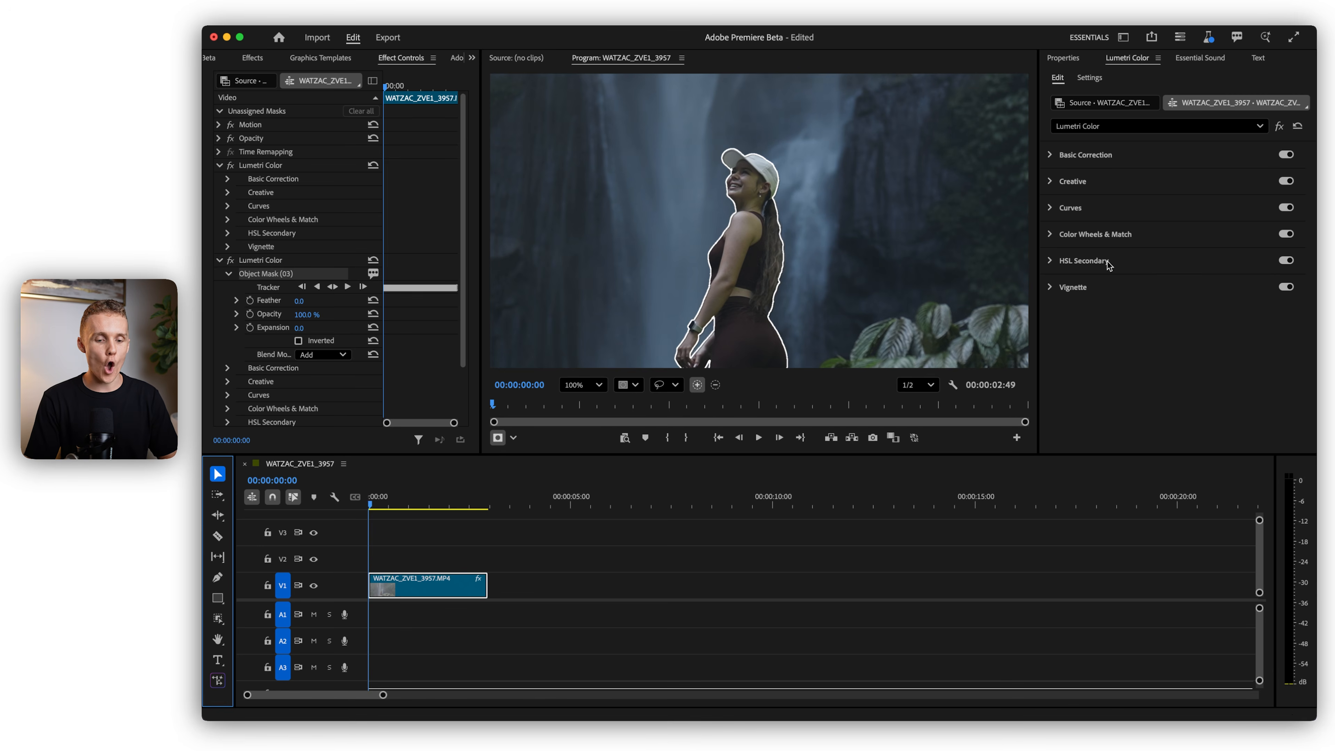
pyautogui.click(1118, 266)
pyautogui.click(1155, 305)
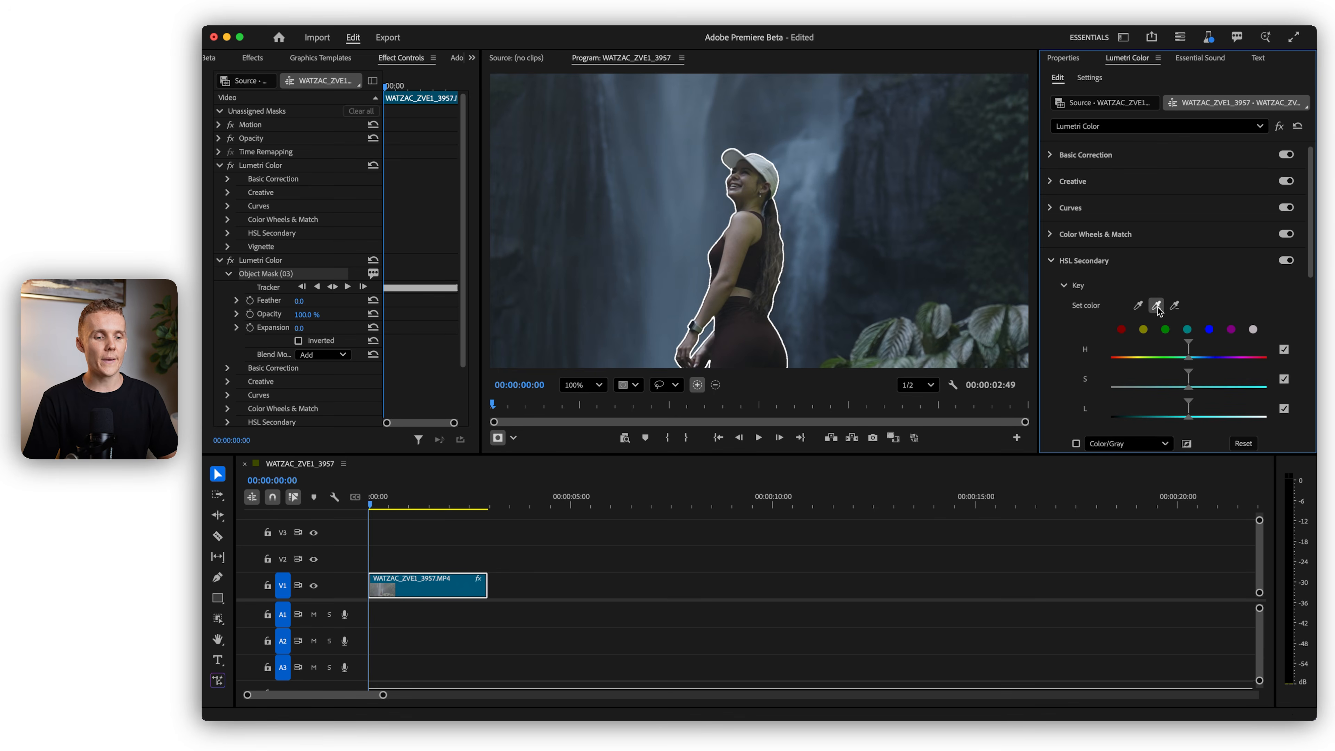
pyautogui.click(759, 178)
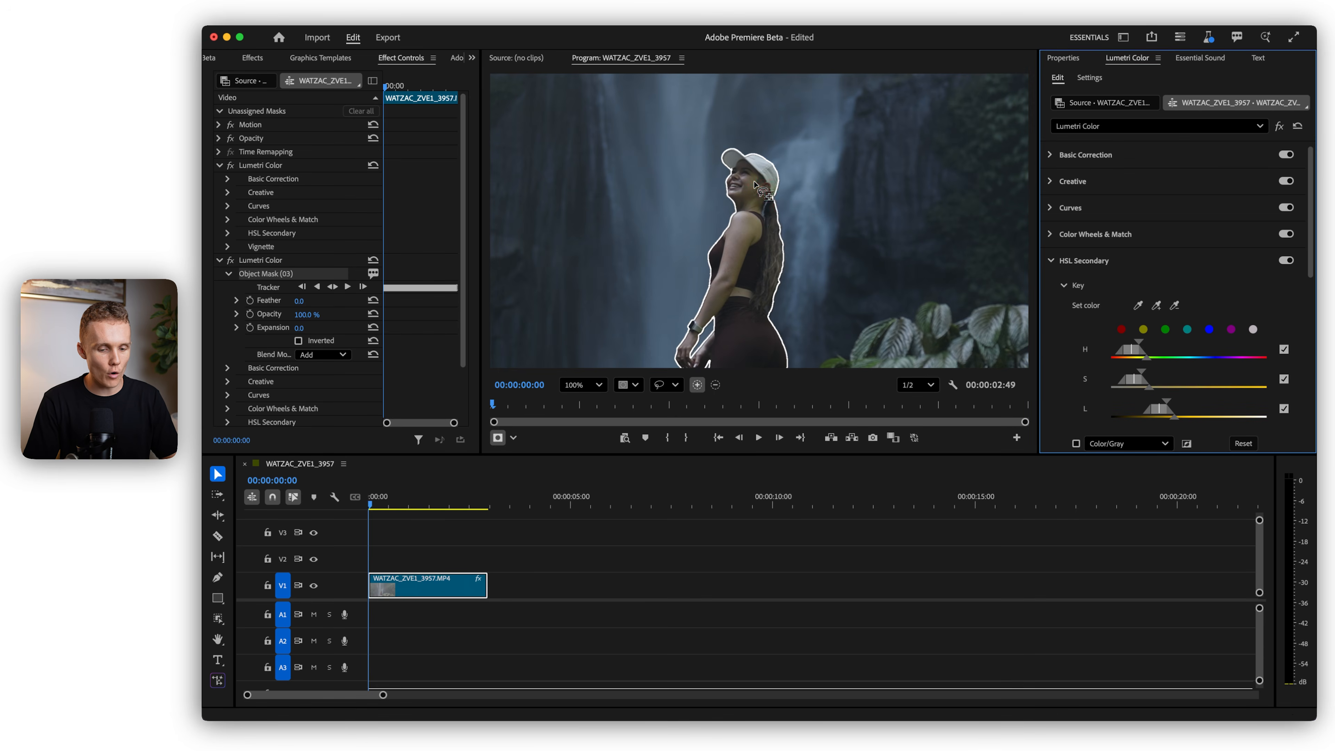
pyautogui.click(1120, 329)
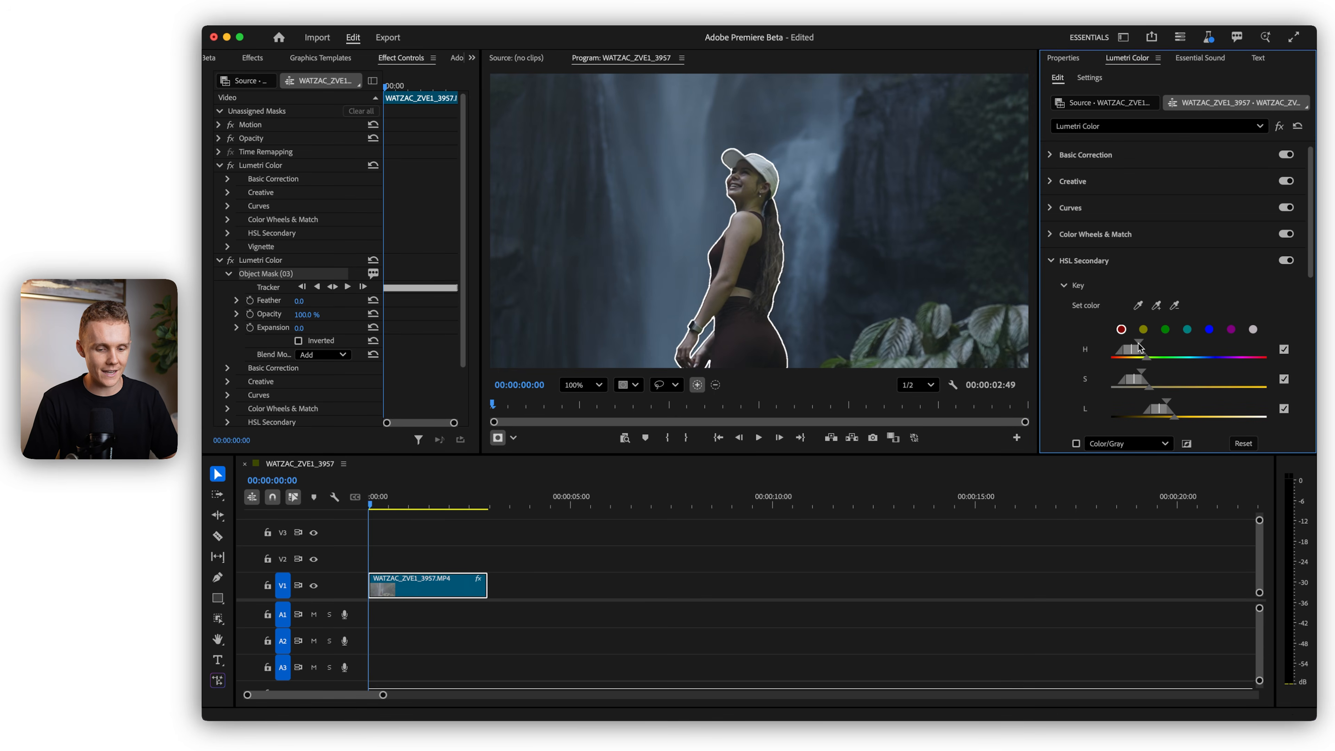
pyautogui.click(1075, 443)
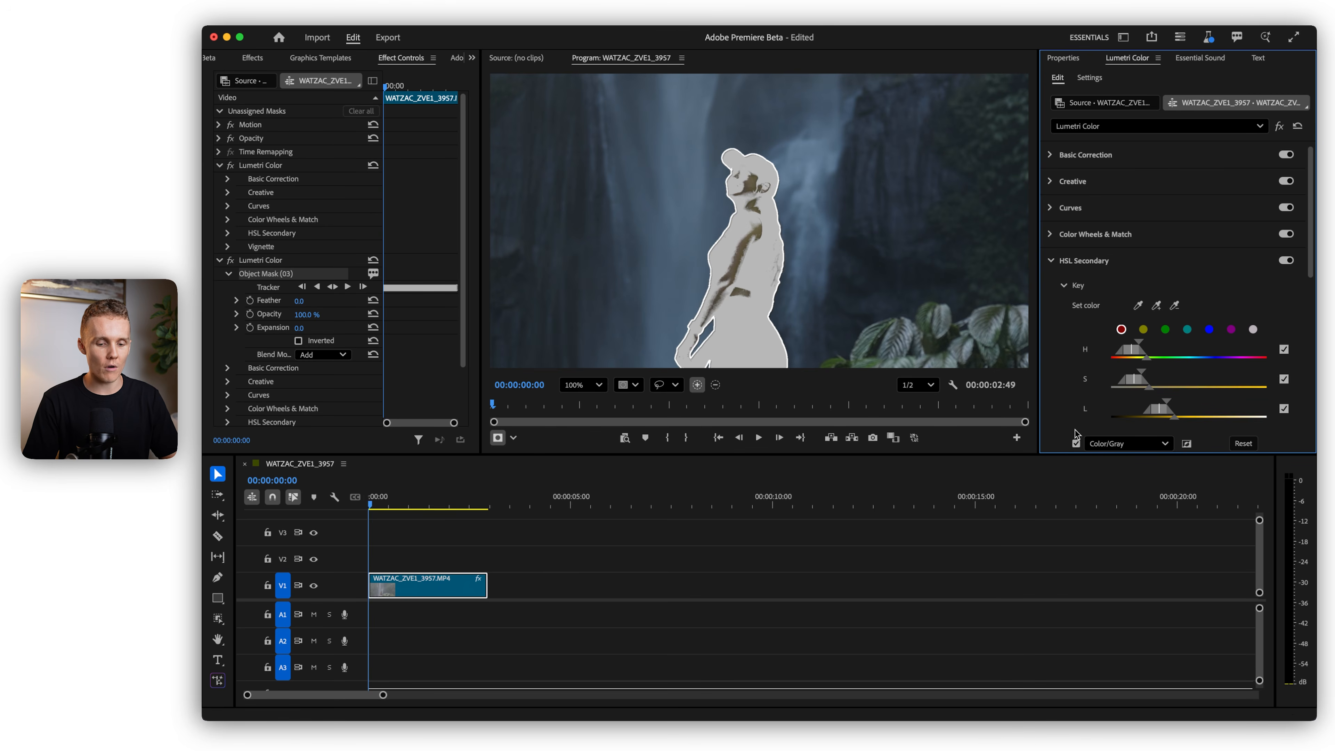
# Step: Warm the keyed skin in the HSL Secondary correction with tint 6.0 and temperature about 2.6
pyautogui.scroll(-2, 1074, 436)
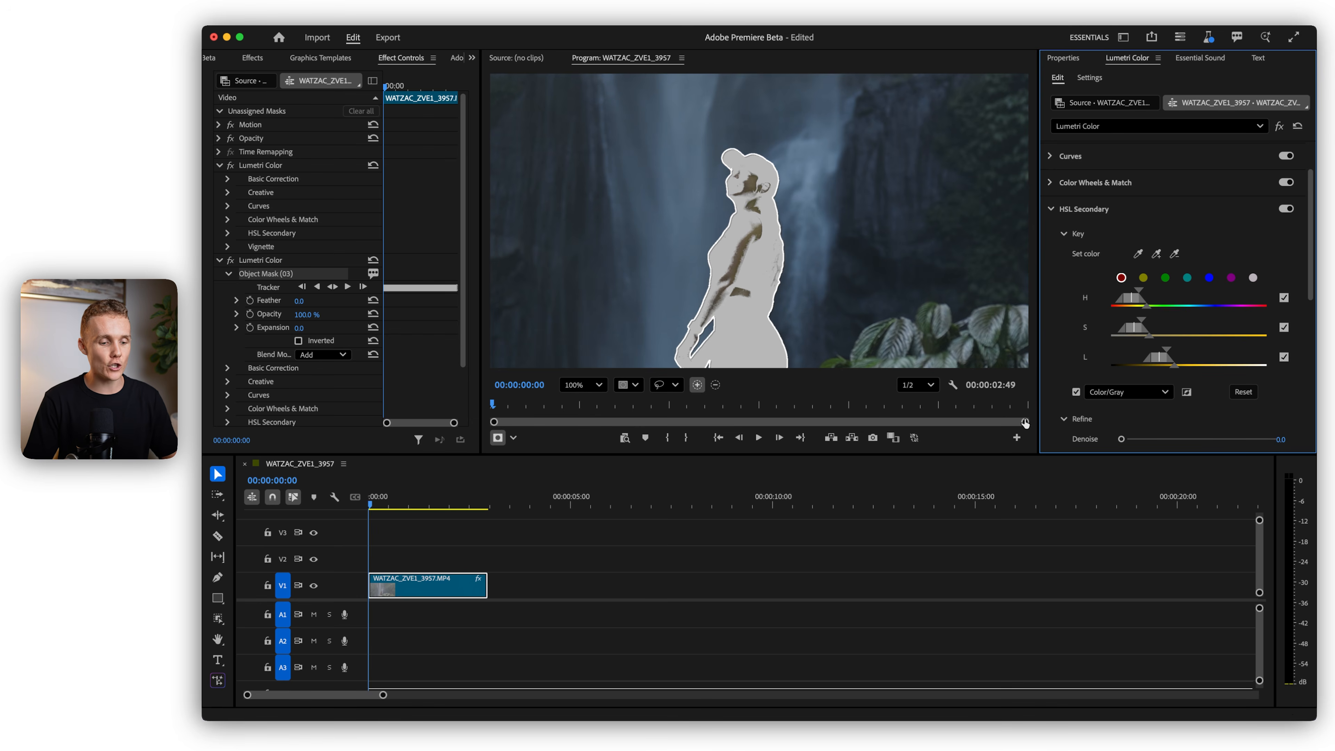
pyautogui.scroll(-5, 833, 303)
pyautogui.click(582, 384)
pyautogui.click(578, 406)
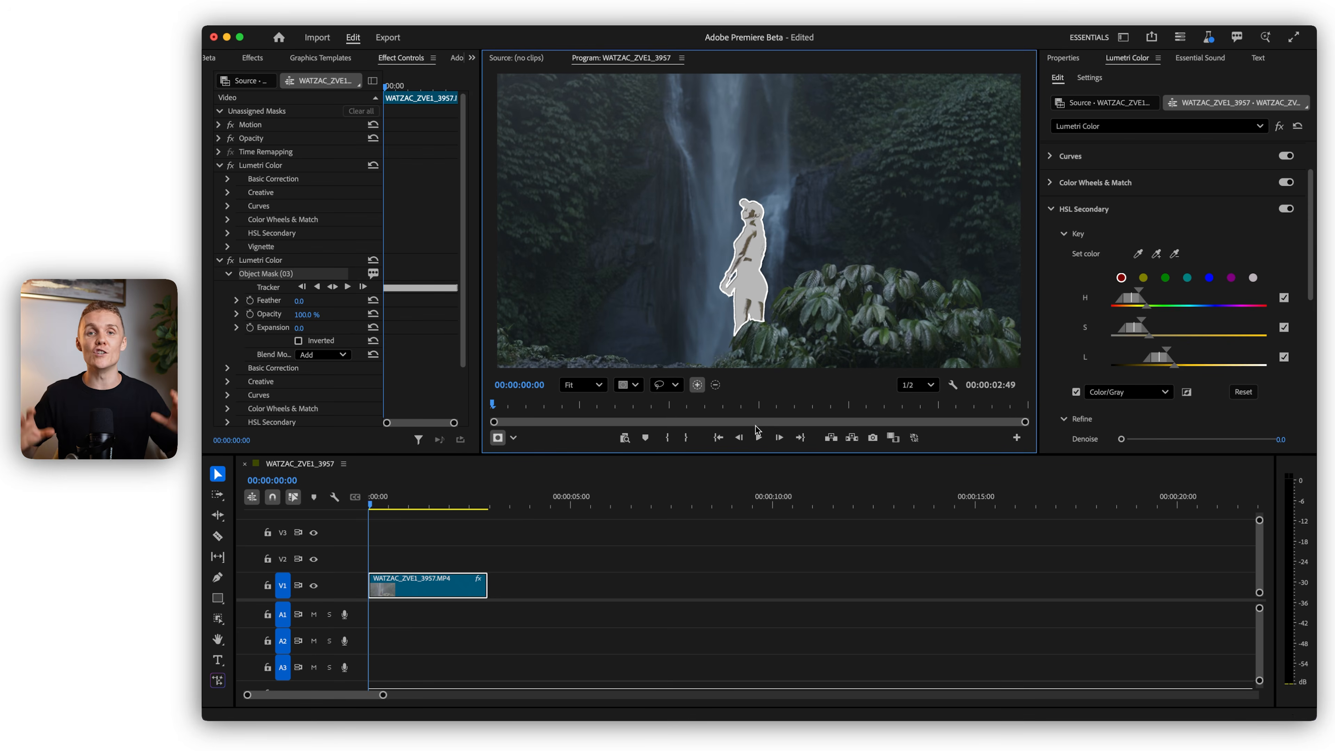
pyautogui.scroll(5, 755, 230)
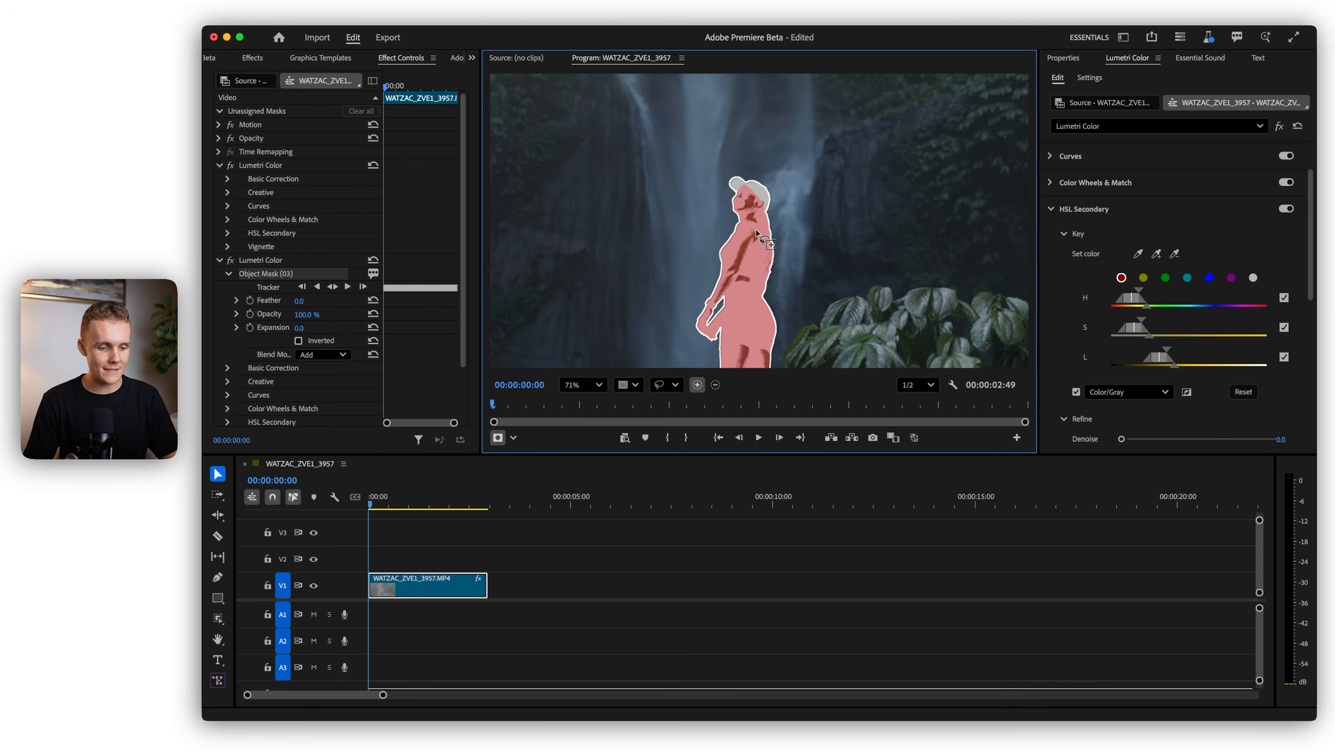
pyautogui.scroll(-2, 1064, 388)
pyautogui.scroll(-7, 1064, 388)
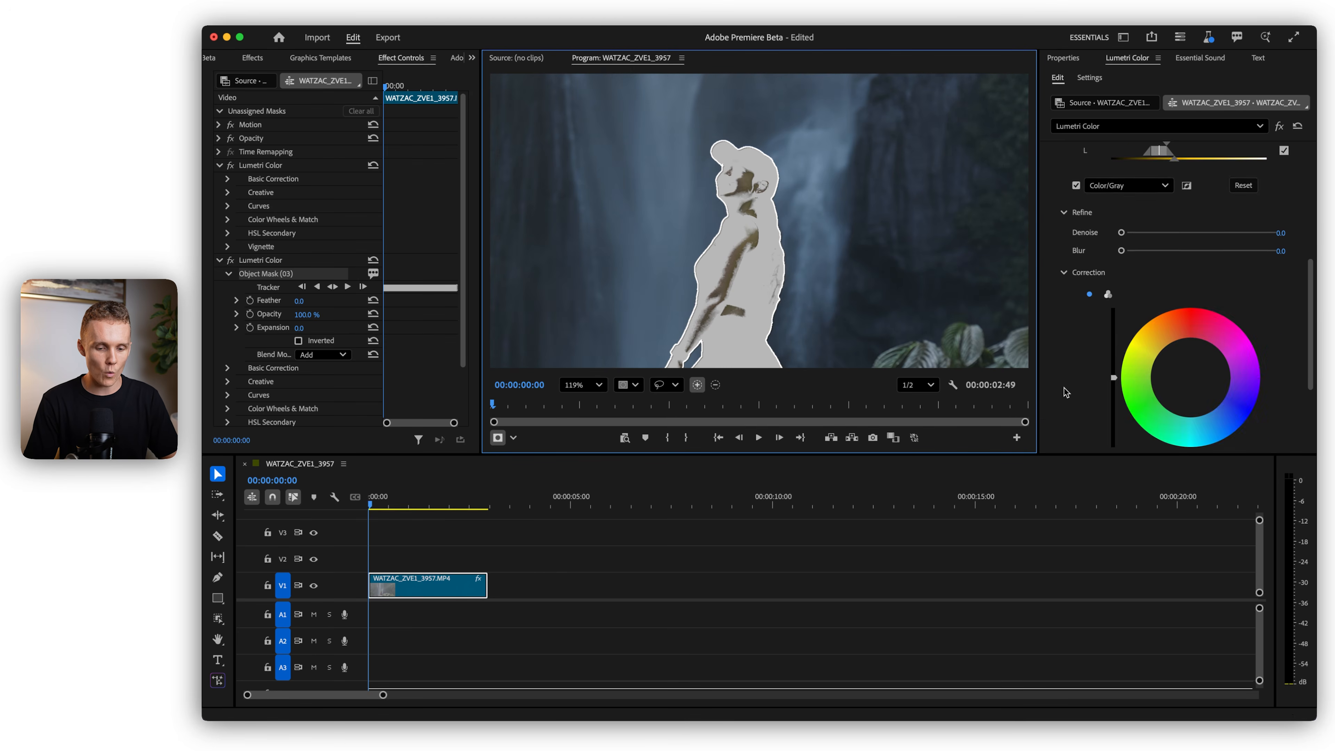
pyautogui.moveTo(1198, 356); pyautogui.dragTo(1201, 357)
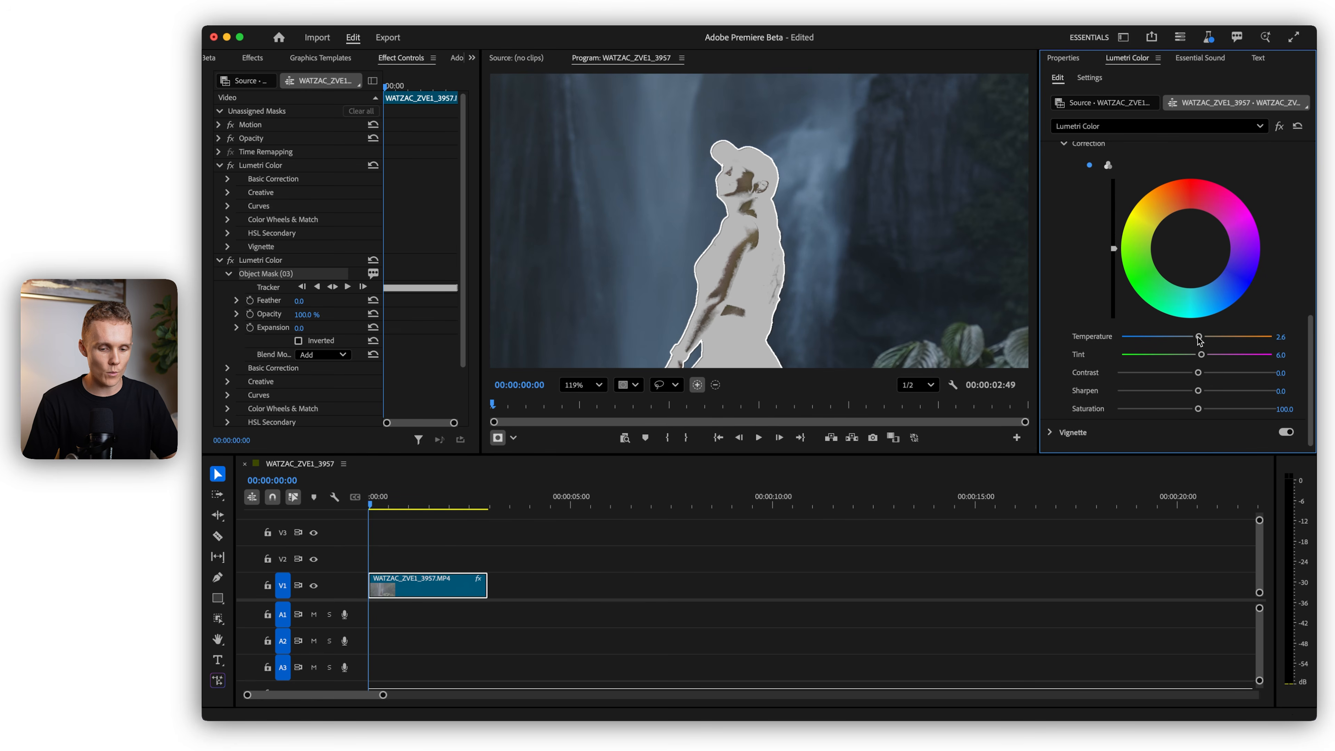
# Step: Turn off the Color/Gray key preview and collapse the HSL Secondary section
pyautogui.scroll(5, 1057, 294)
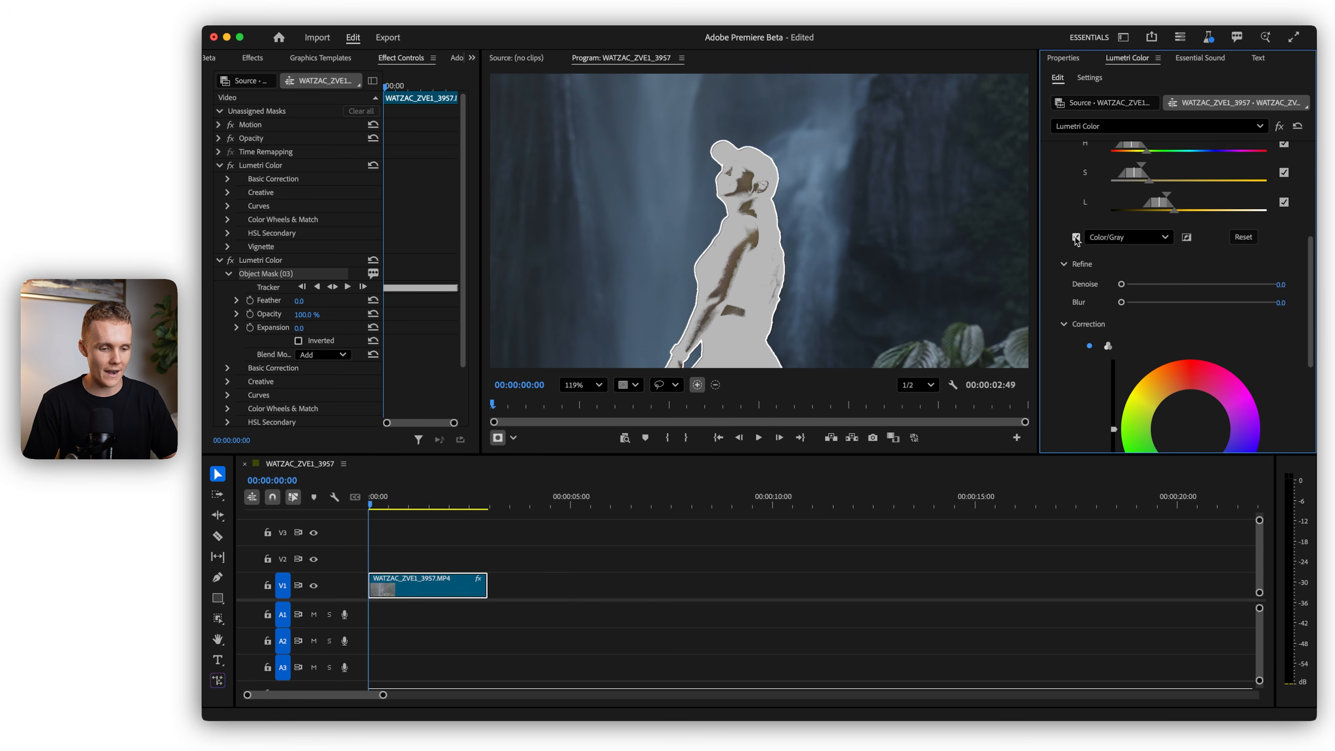
pyautogui.click(1075, 237)
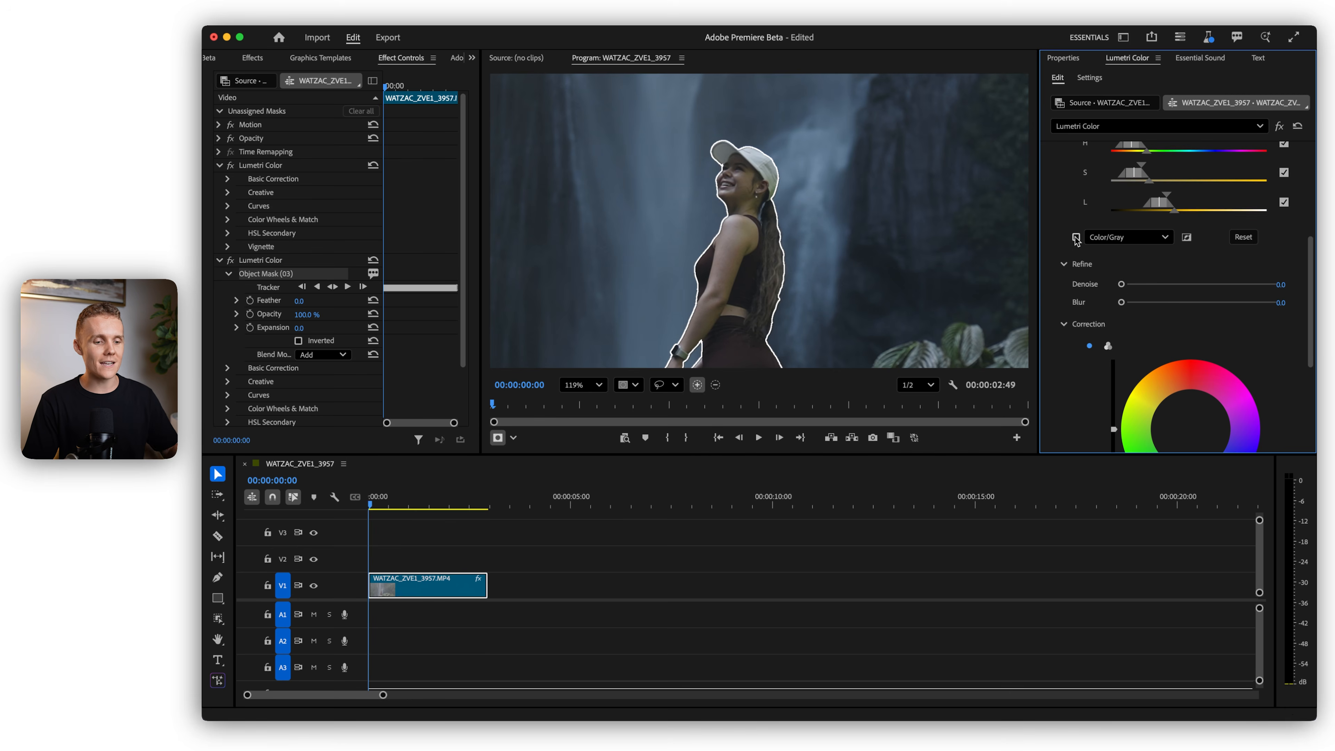
pyautogui.scroll(-4, 1063, 324)
pyautogui.scroll(7, 1062, 316)
pyautogui.scroll(4, 1063, 314)
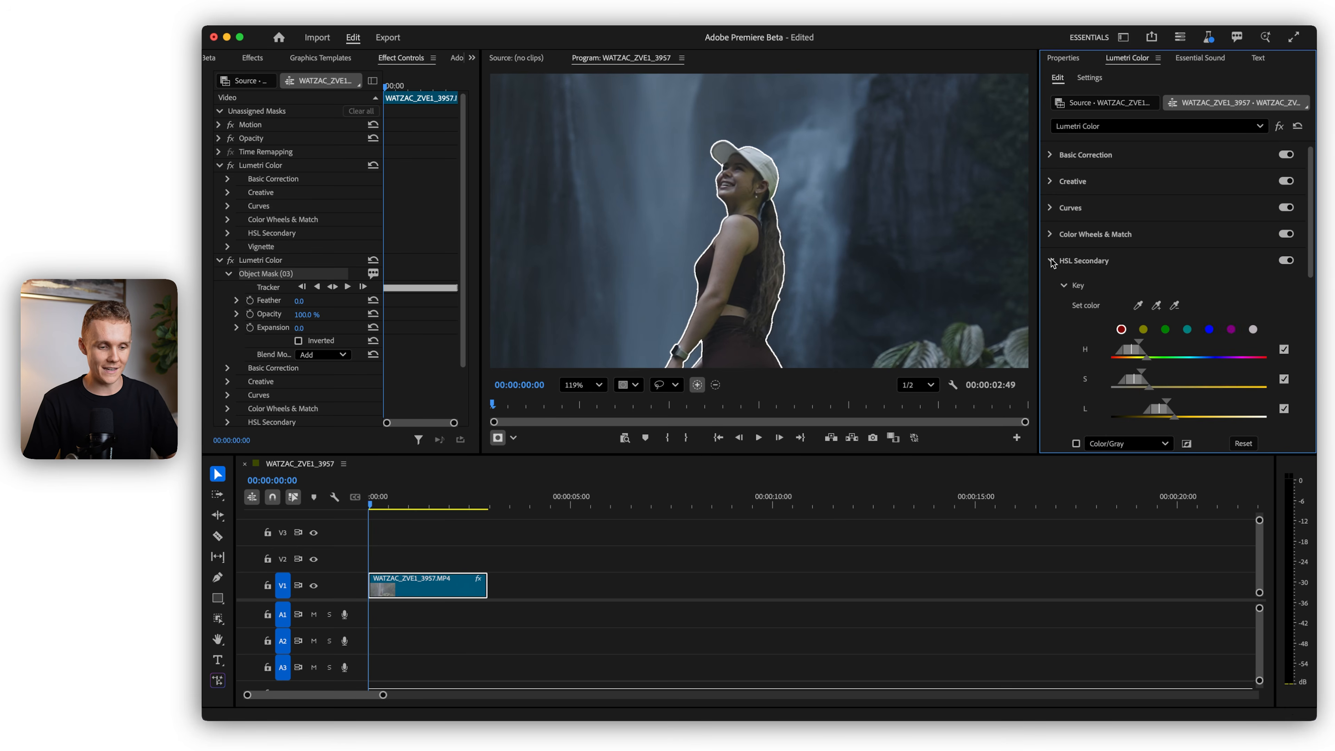
pyautogui.click(1051, 261)
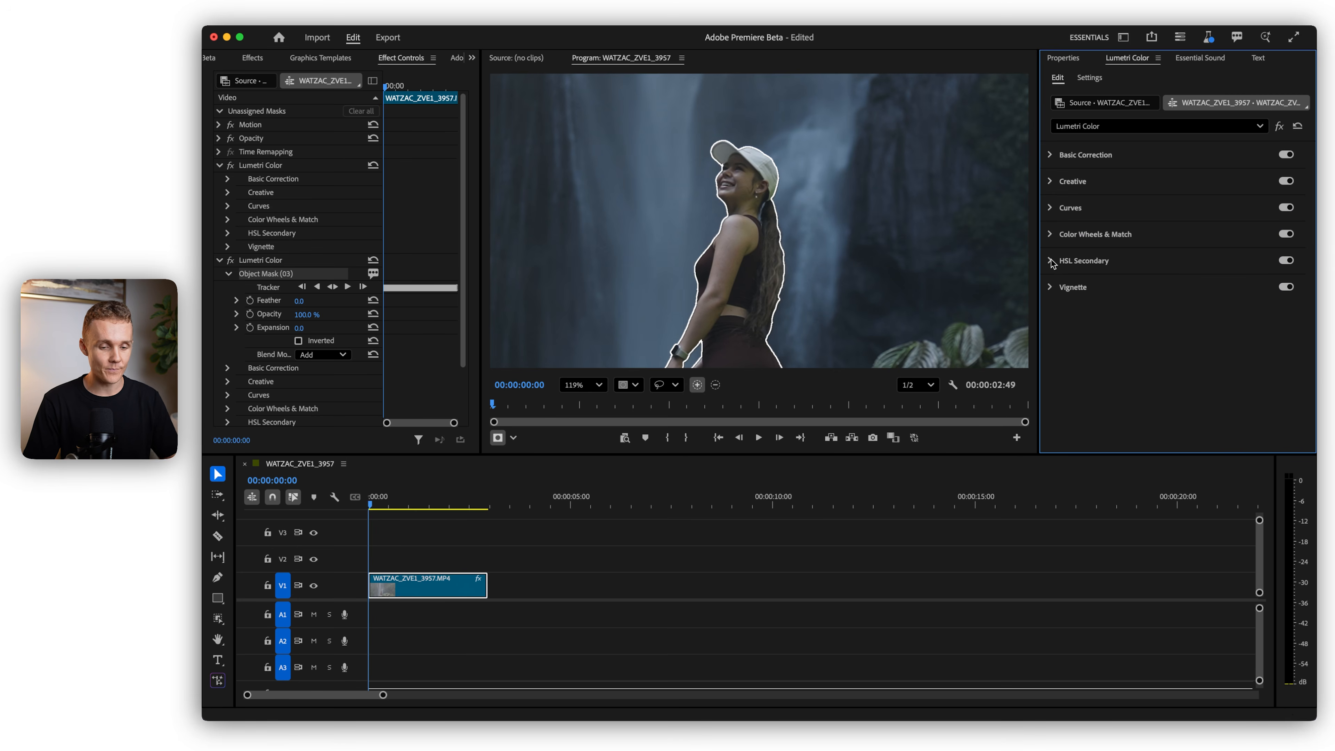
# Step: Set the masked woman's Basic Correction to contrast 12.8, highlights 18.8 and temperature 3.4
pyautogui.click(1049, 158)
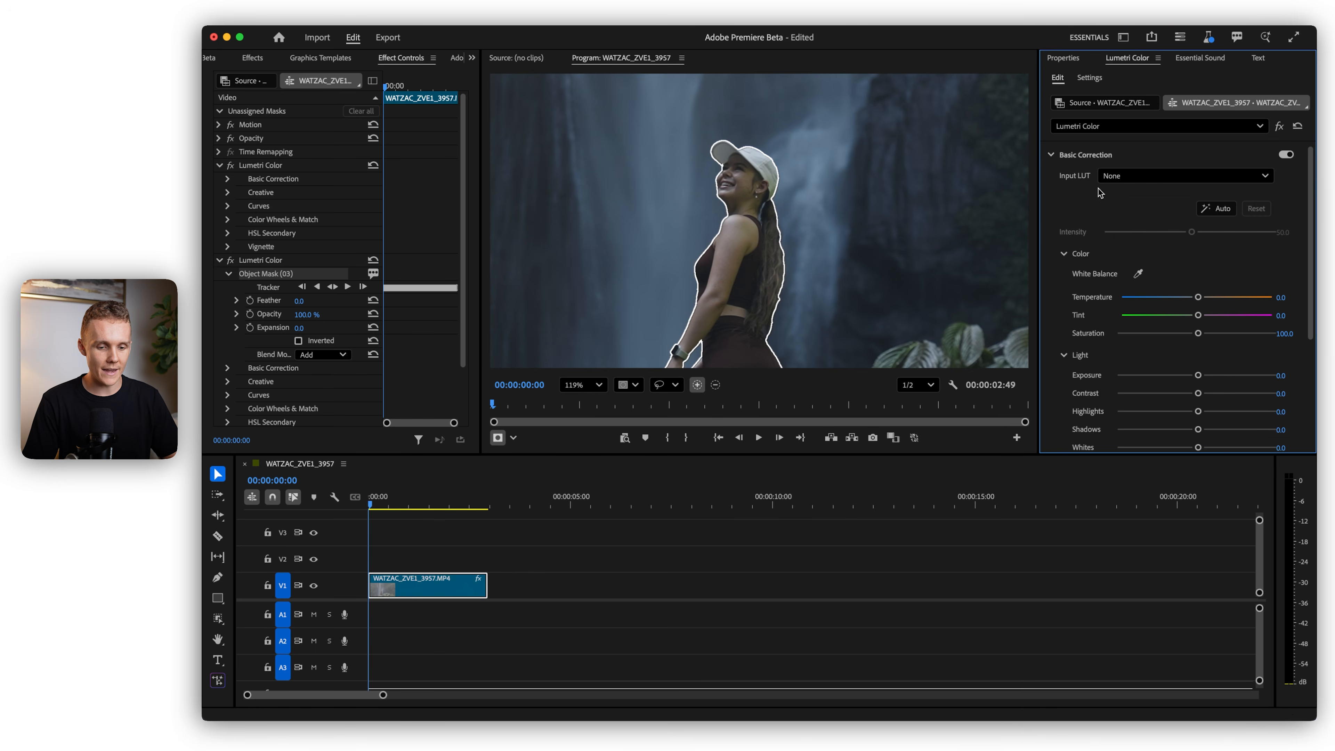
pyautogui.scroll(-3, 1074, 333)
pyautogui.moveTo(1199, 347)
pyautogui.mouseDown()
pyautogui.moveTo(1213, 347)
pyautogui.moveTo(1207, 332)
pyautogui.mouseUp()
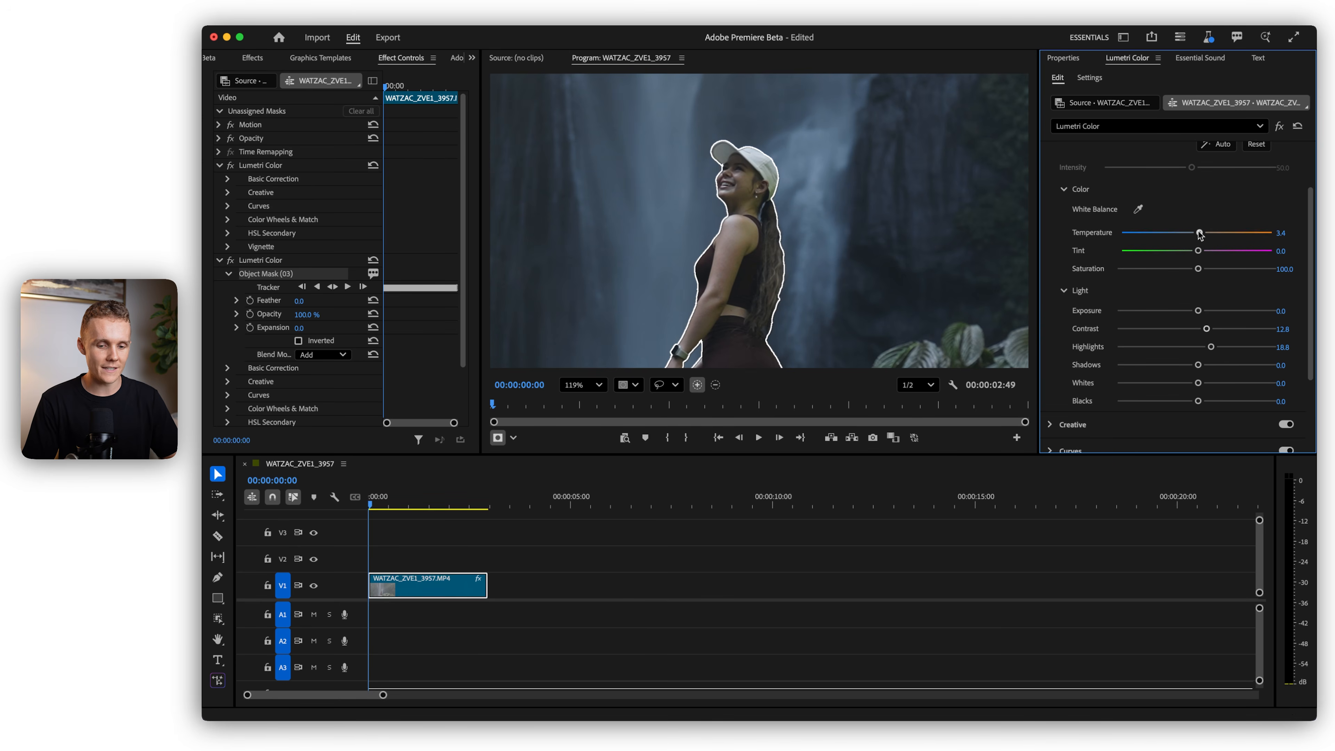
# Step: Fit the whole frame in the program preview and add a third Lumetri Color effect to the clip
pyautogui.click(591, 387)
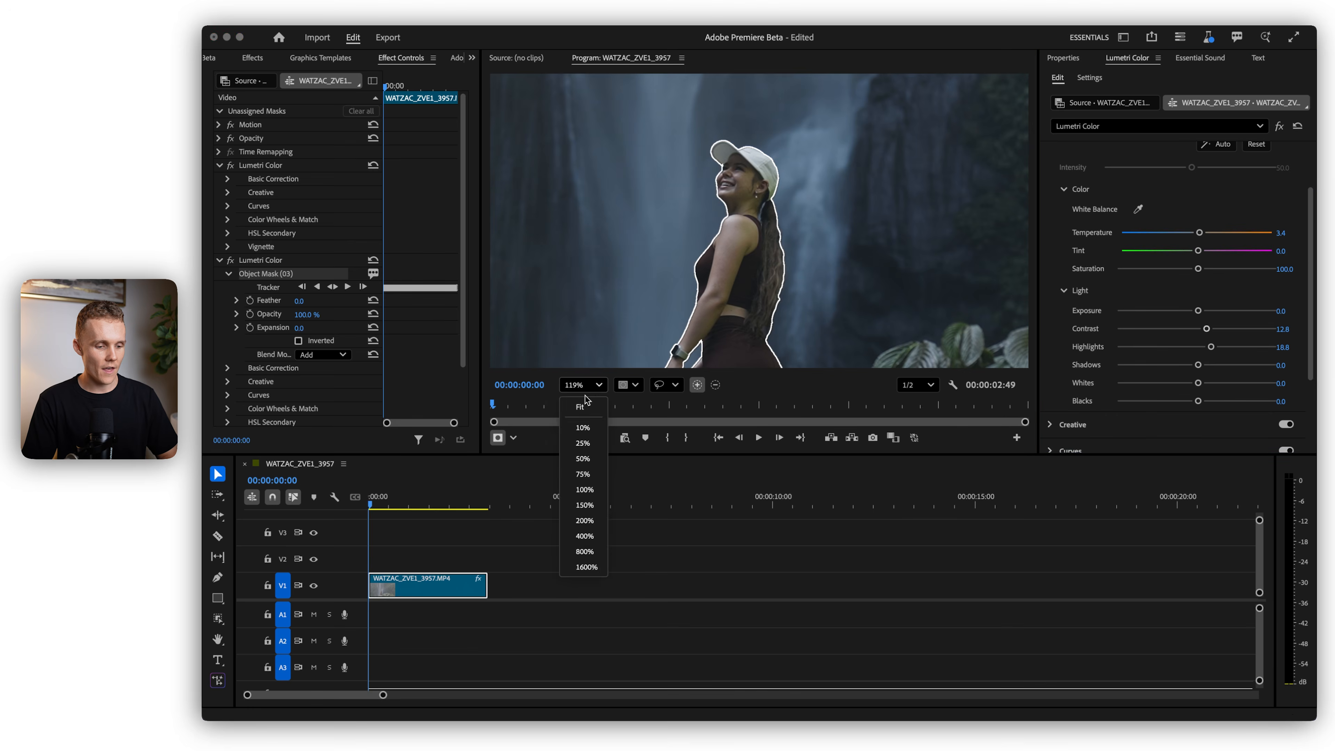
pyautogui.click(583, 404)
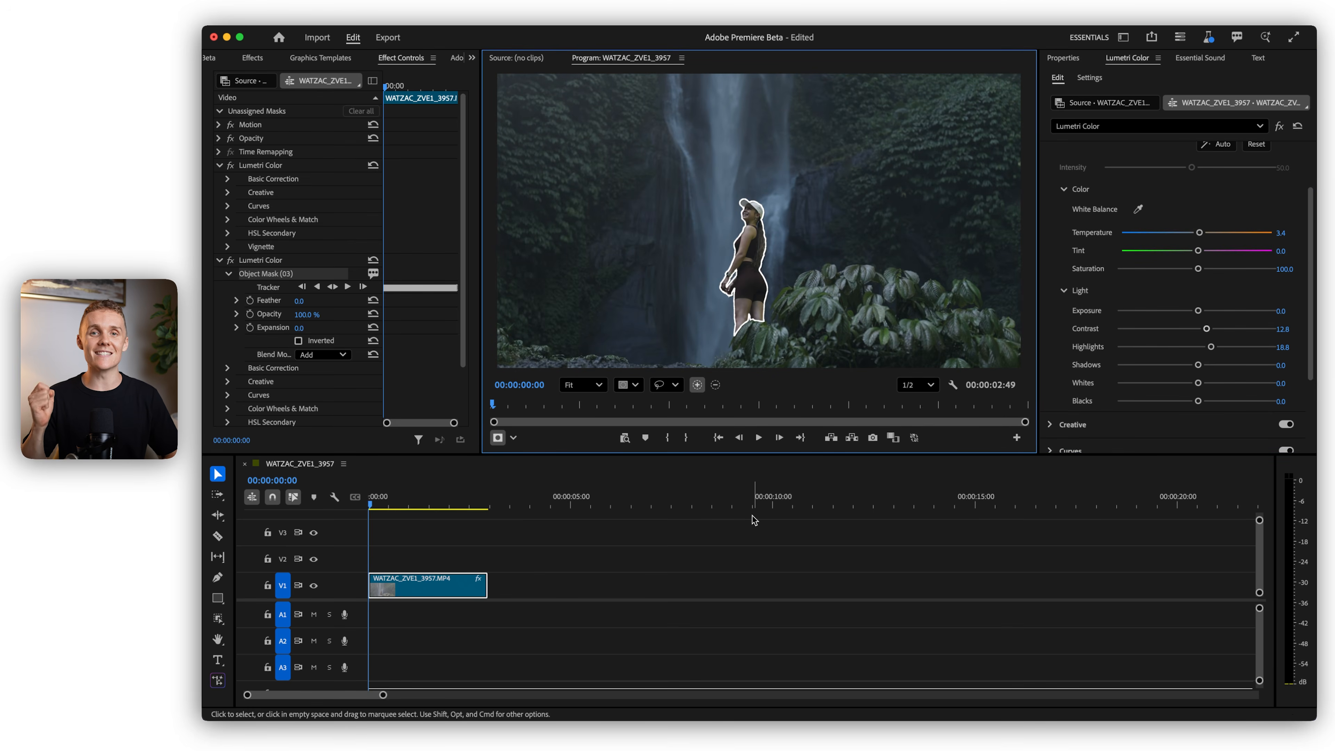
pyautogui.click(1101, 128)
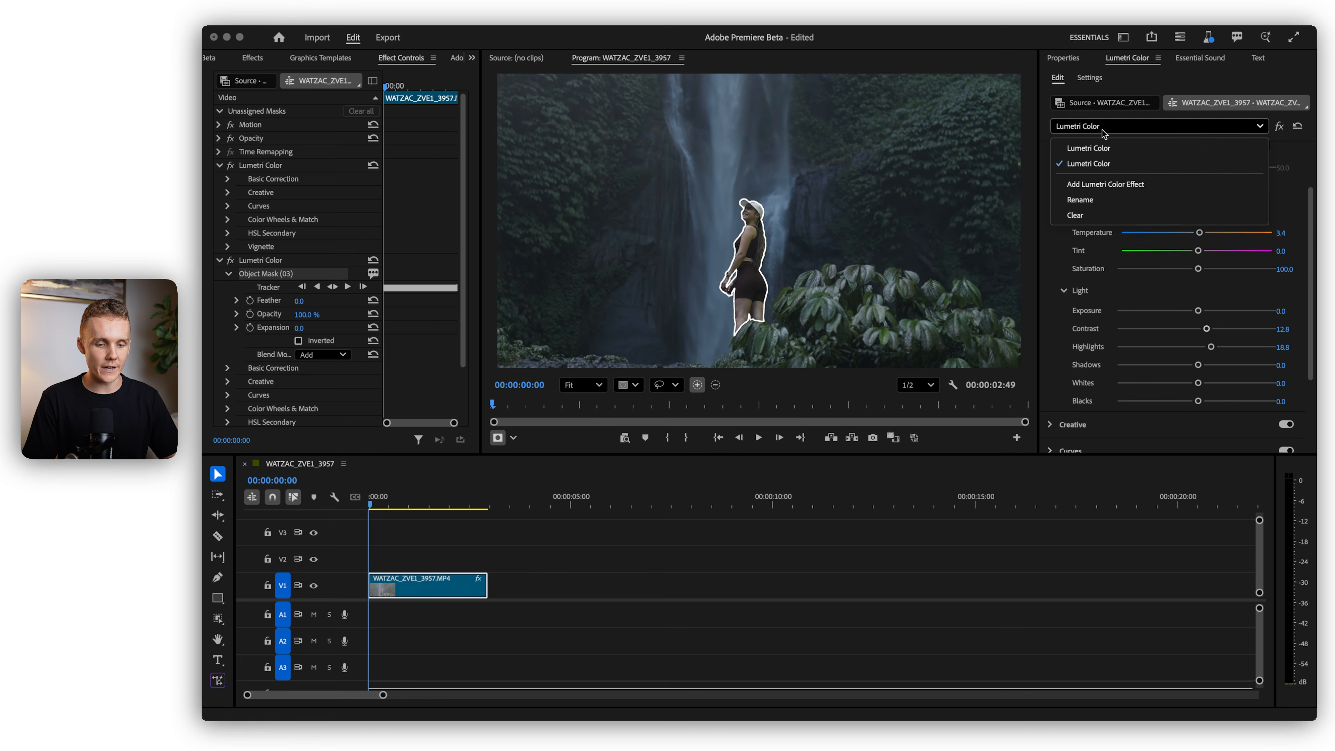
pyautogui.click(1123, 184)
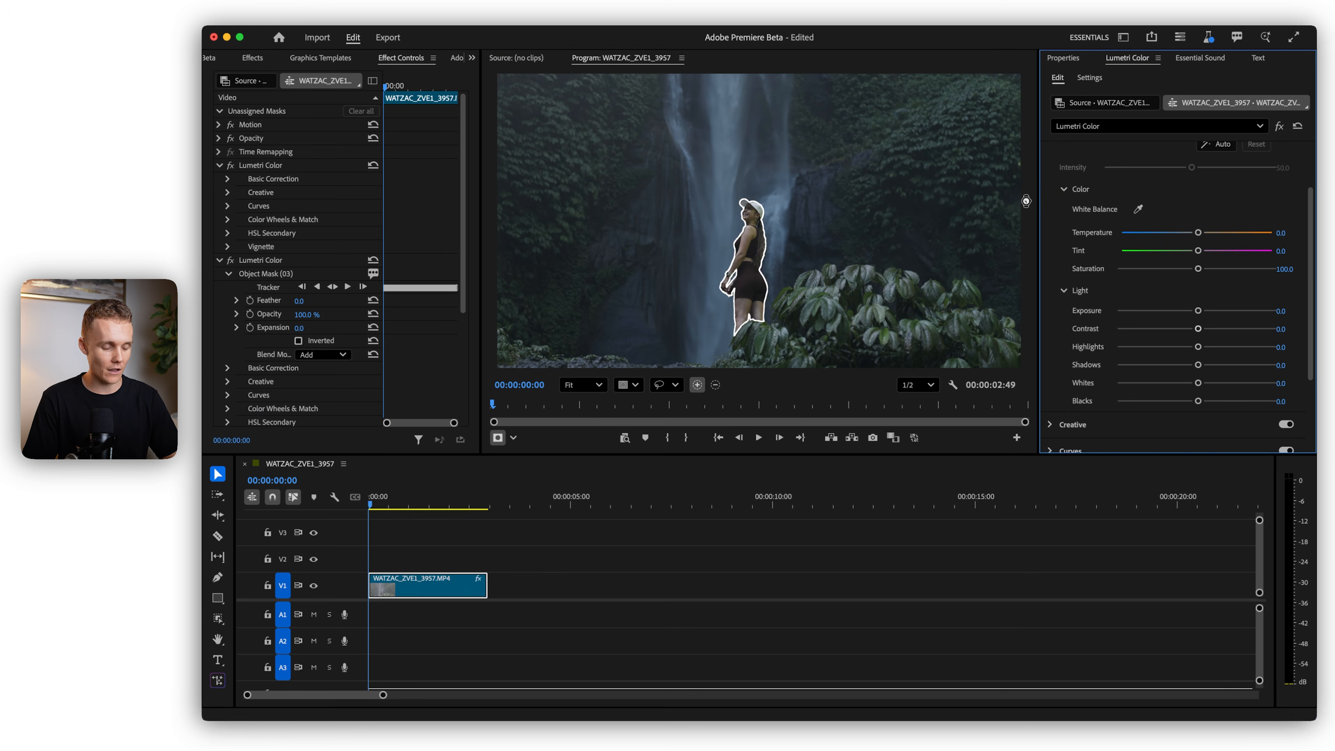
# Step: Copy the woman's object mask from the second Lumetri Color effect into the new third one and invert the copied mask
pyautogui.click(219, 166)
pyautogui.click(264, 194)
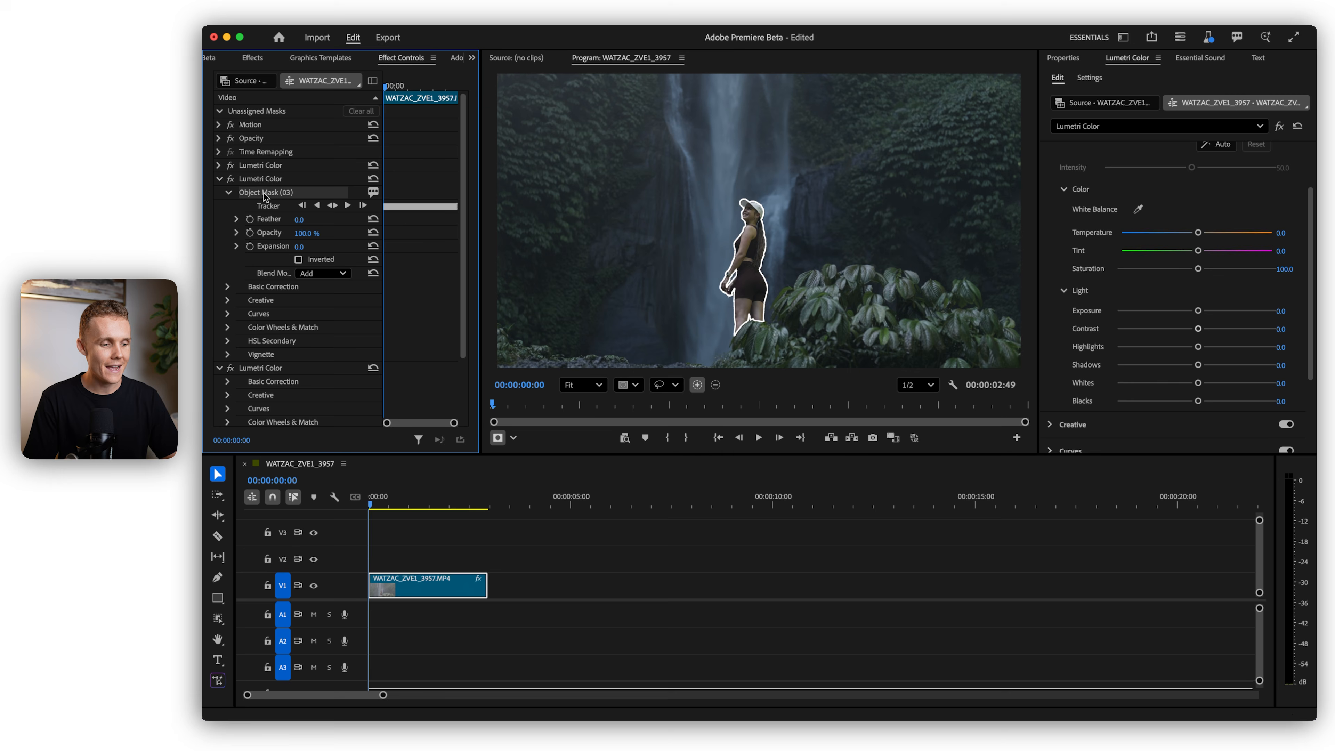
pyautogui.rightClick(298, 196)
pyautogui.click(331, 280)
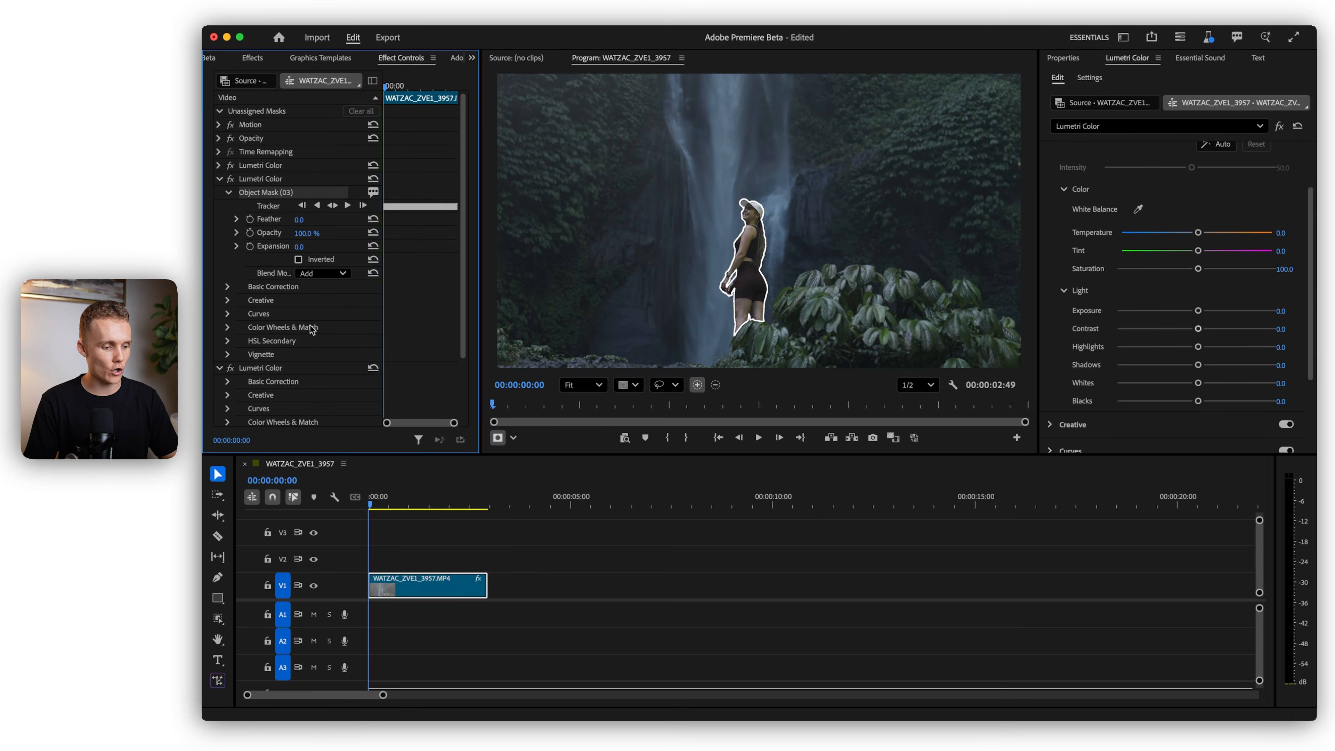
pyautogui.click(282, 367)
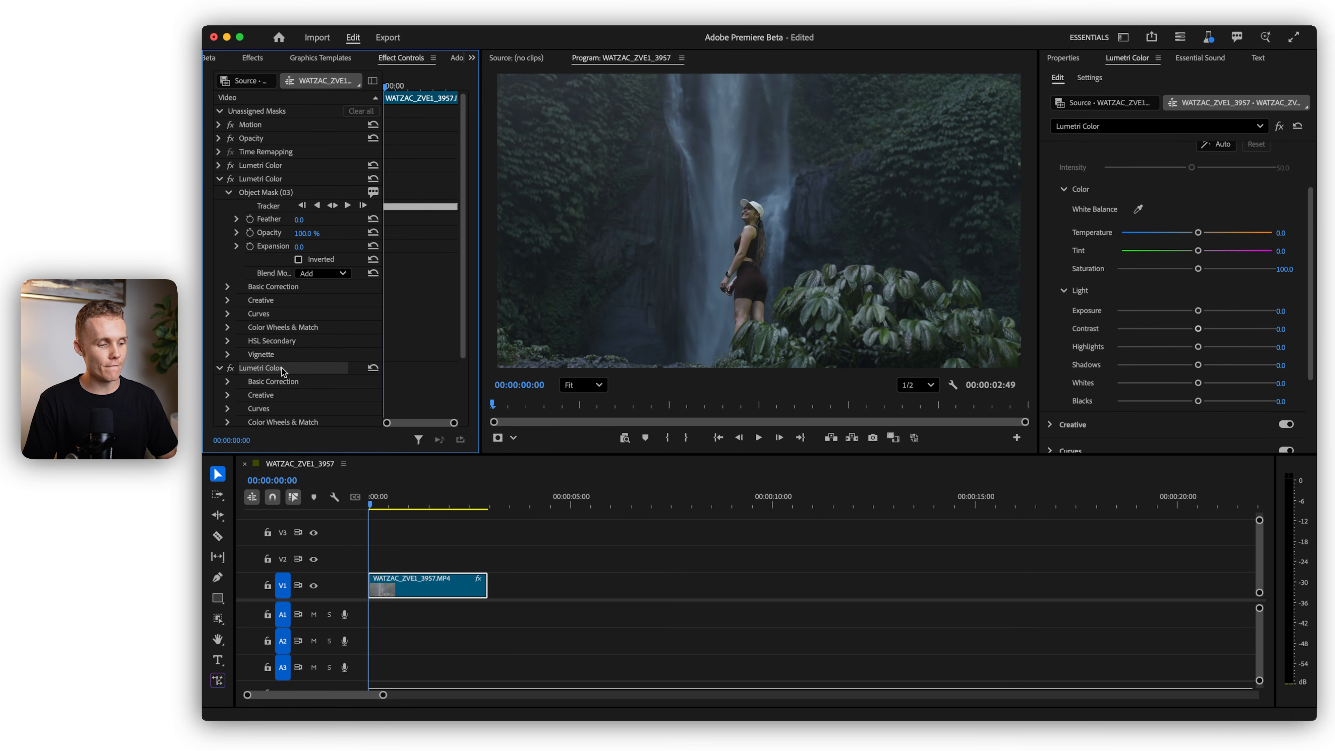
pyautogui.press('super+v')
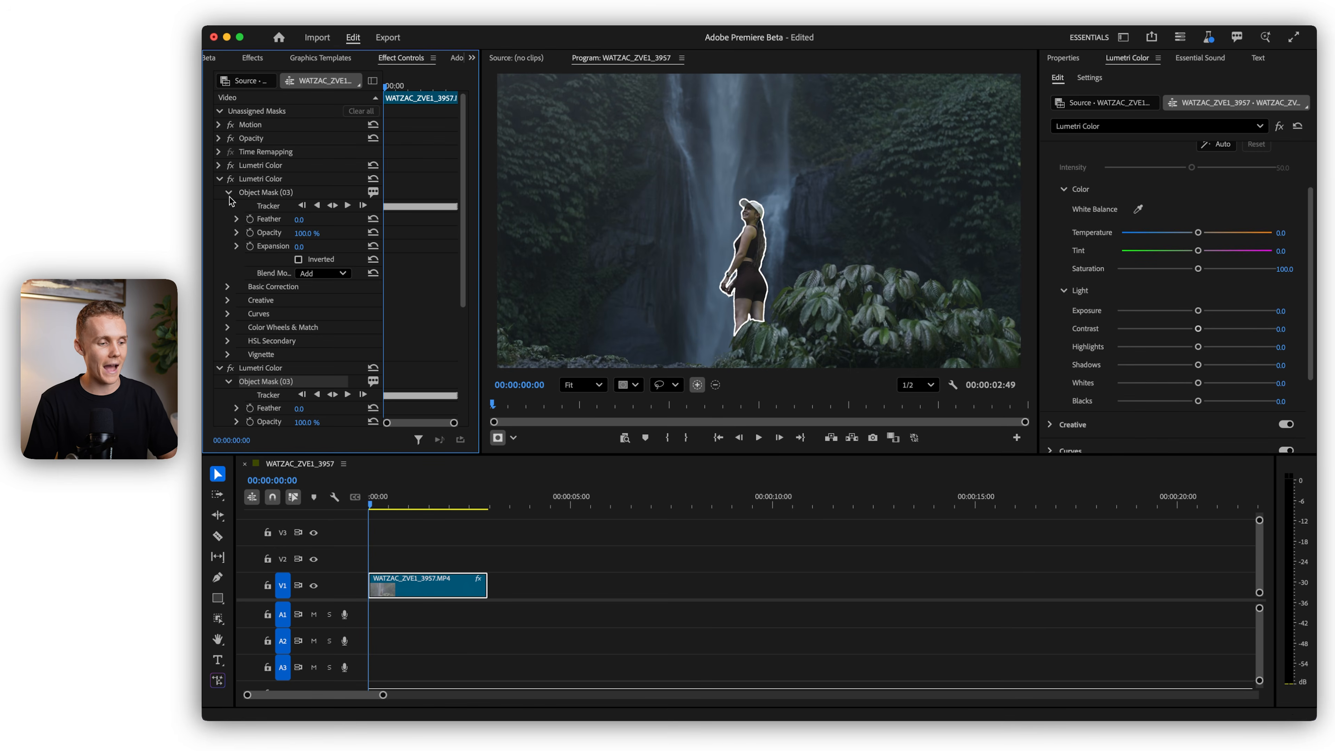
pyautogui.click(218, 179)
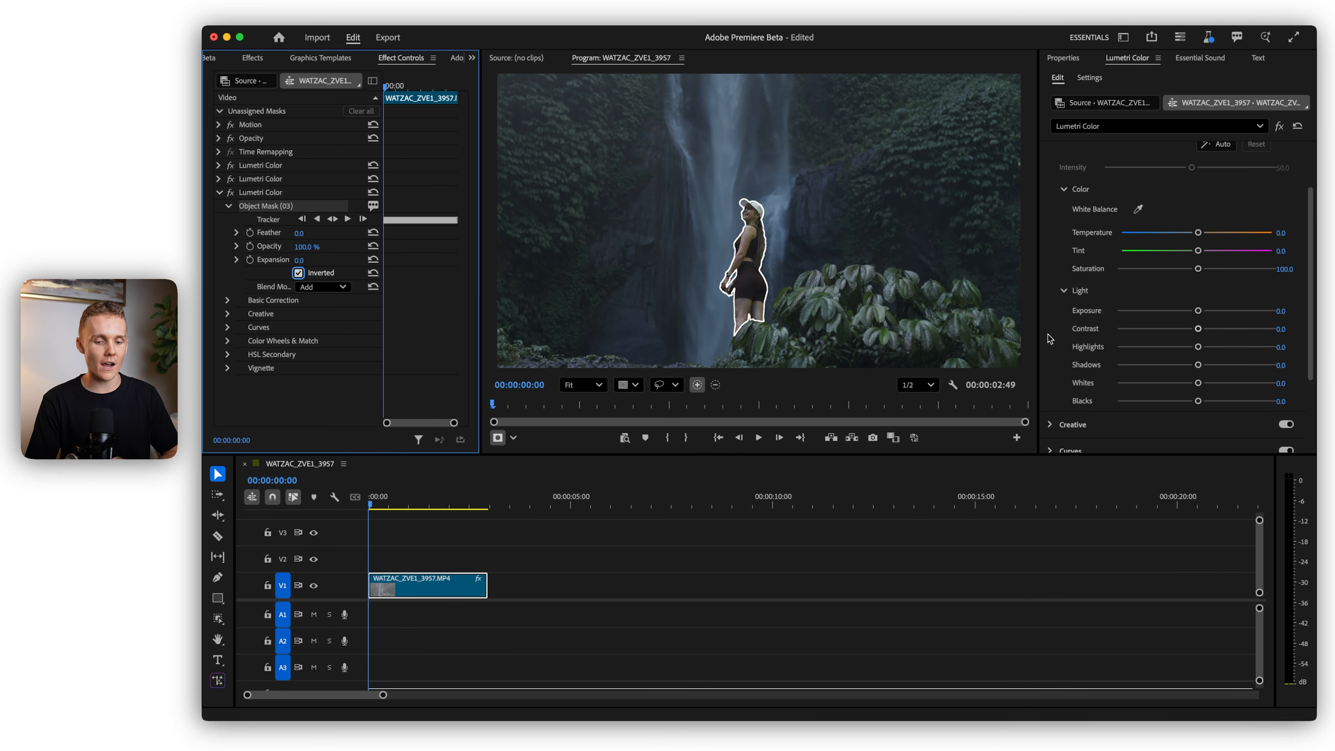
# Step: Grade the background with contrast 17.1, shadows about -9.4 and vignette amount about -0.2, and deselect the clip at the sequence start
pyautogui.moveTo(1198, 365); pyautogui.dragTo(1210, 330)
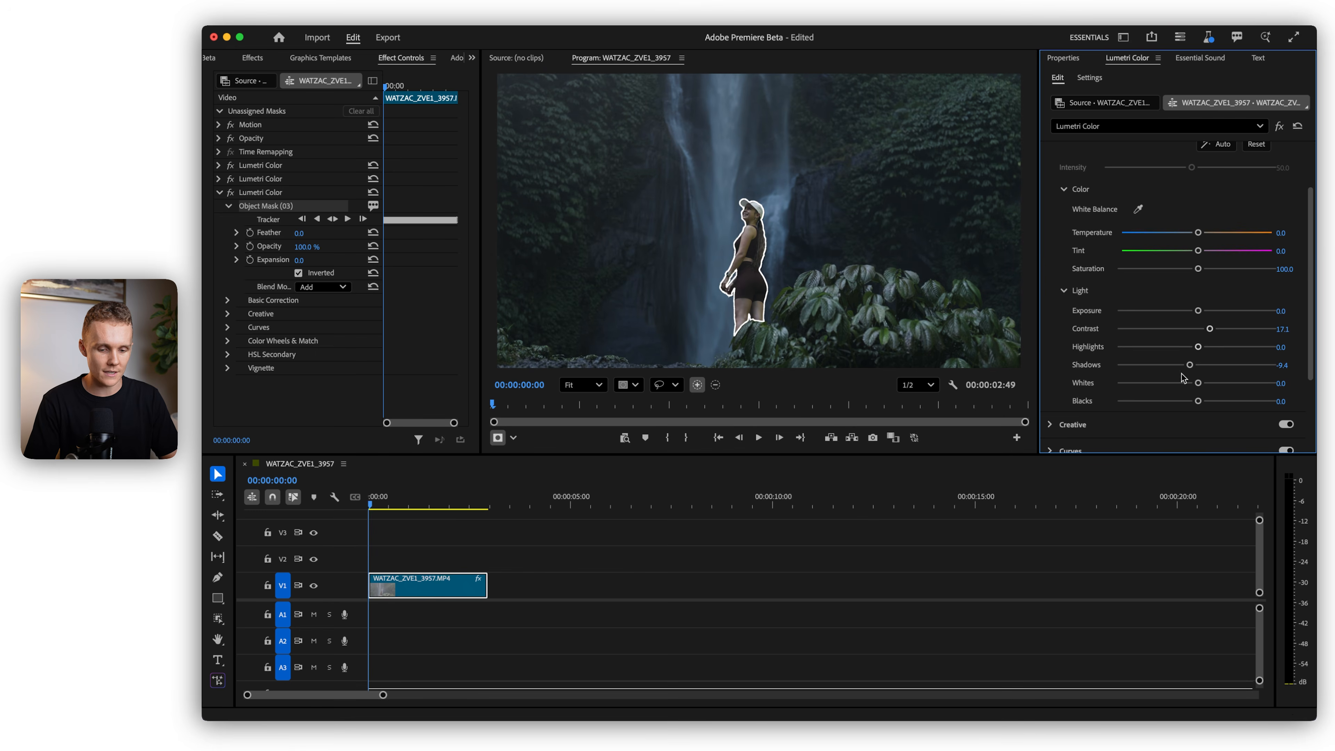
pyautogui.scroll(-3, 1184, 377)
pyautogui.click(1082, 428)
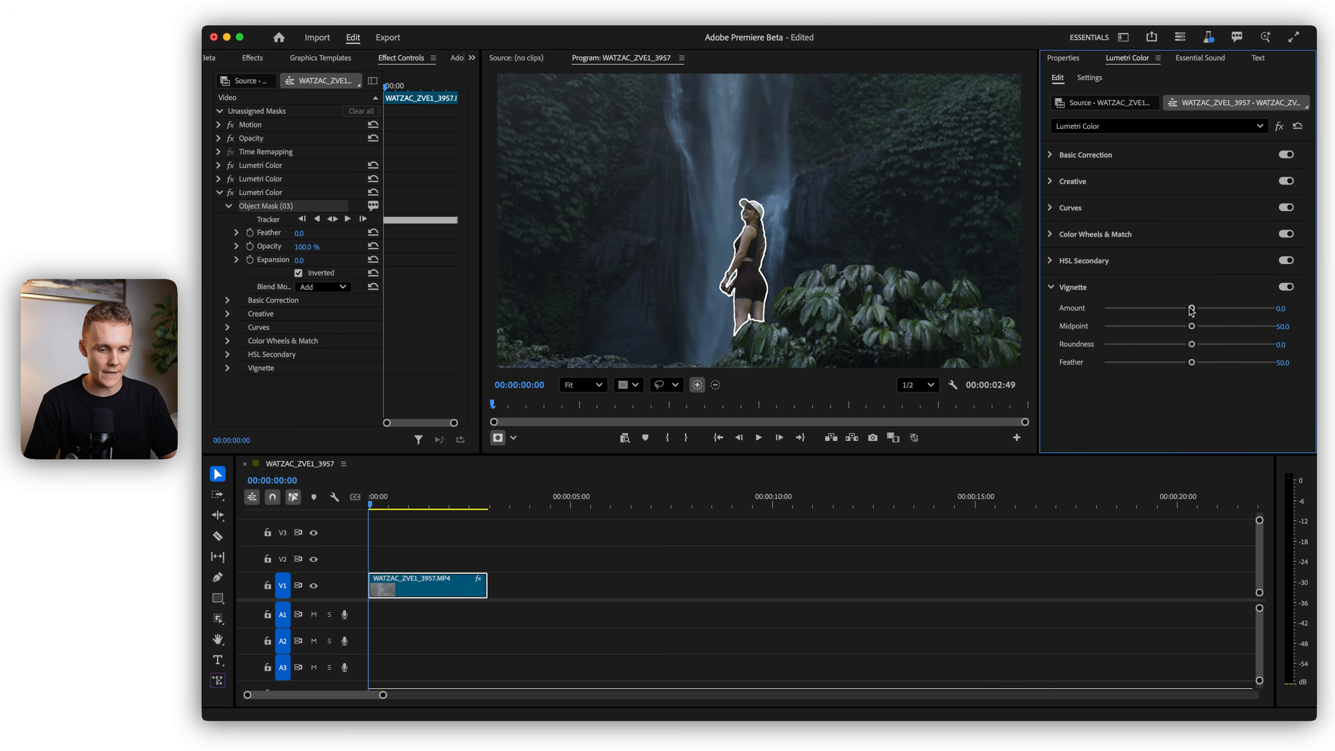
pyautogui.moveTo(1186, 309); pyautogui.dragTo(1181, 311)
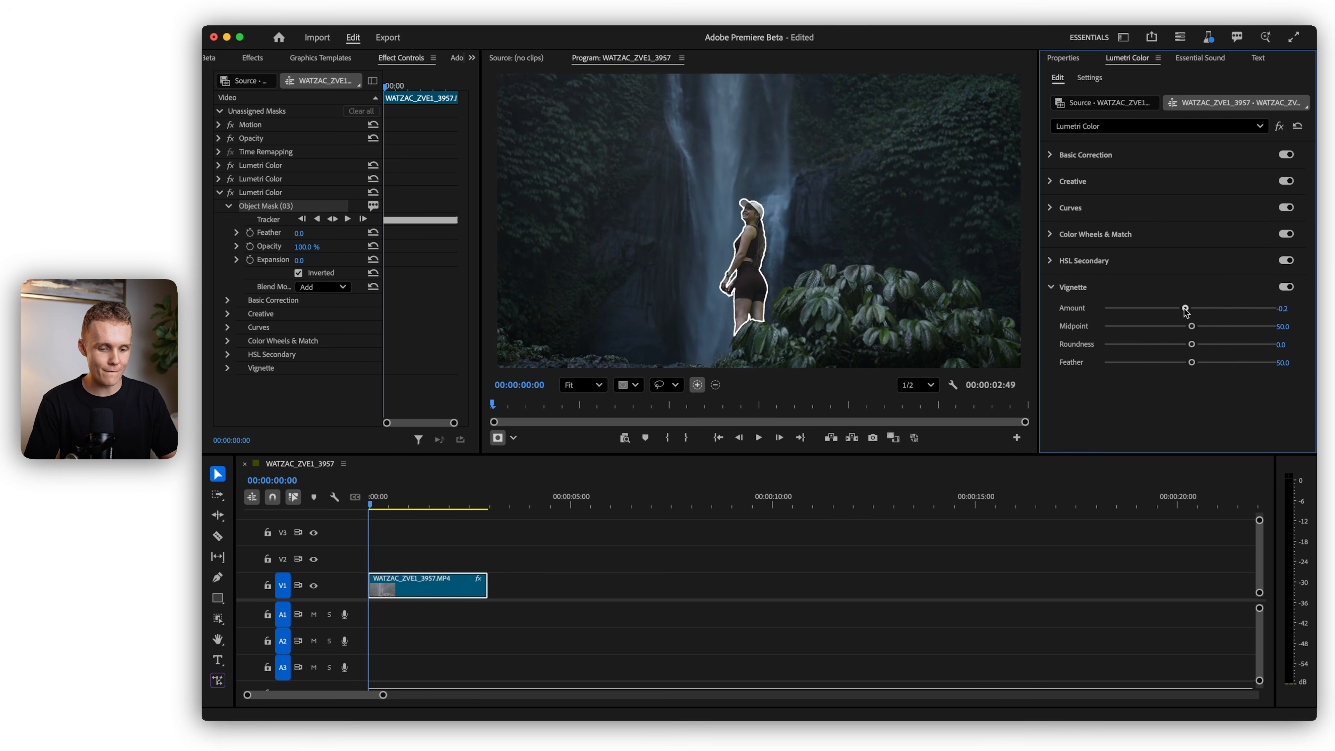
pyautogui.click(390, 549)
pyautogui.moveTo(385, 503); pyautogui.dragTo(309, 504)
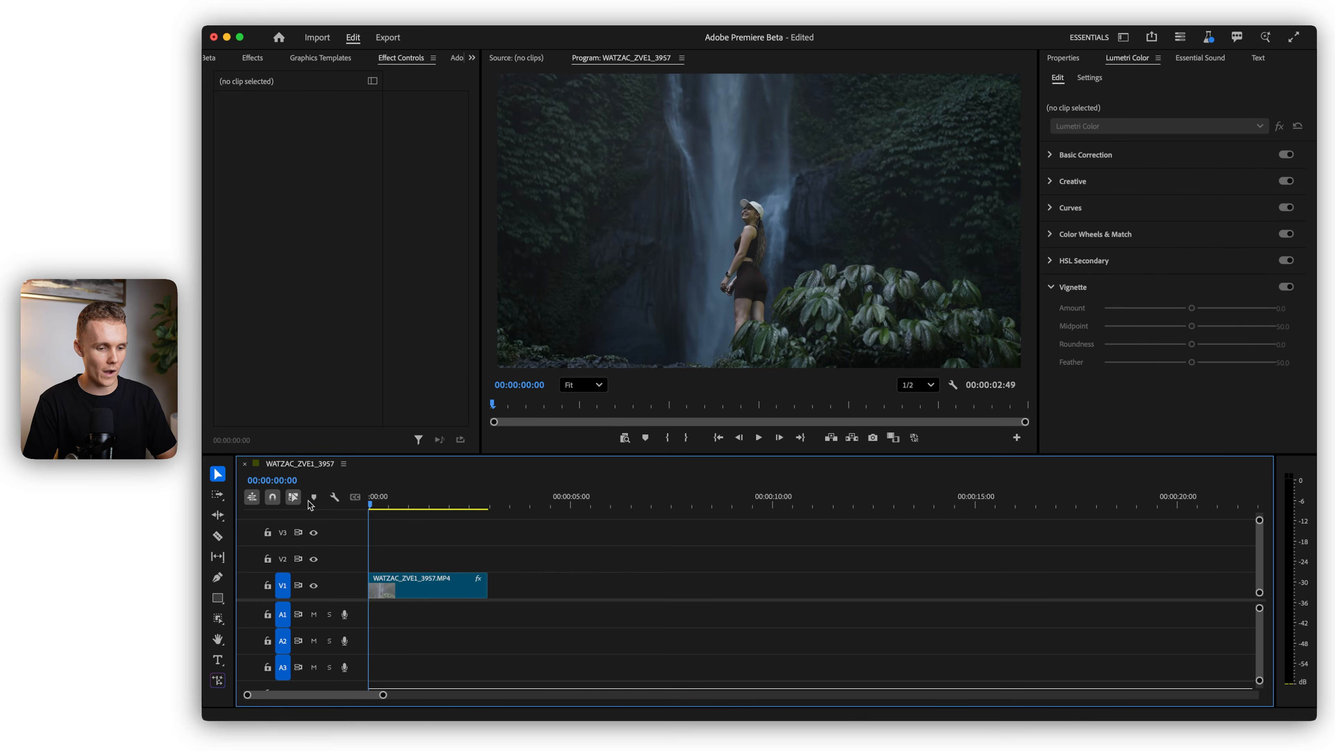